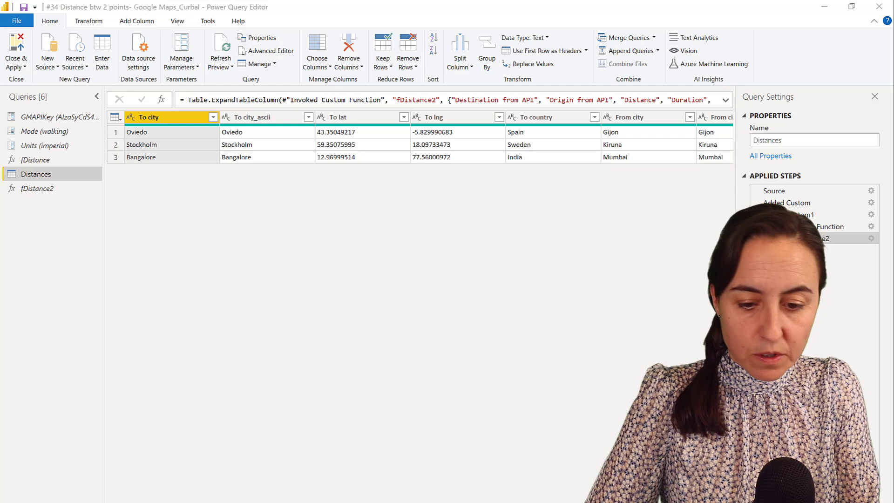
Inspect the Web.Contents URL in fDistance2's Advanced Editor code, then close Power Query Editor unchanged.
click(35, 189)
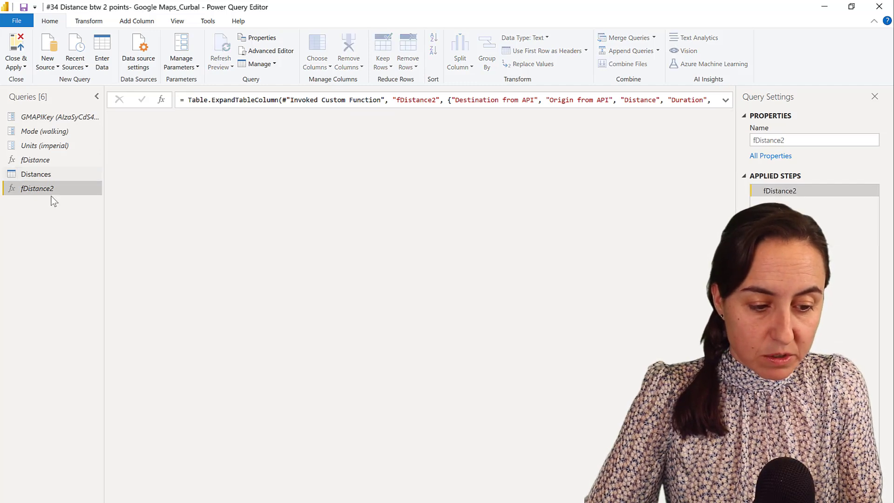
click(267, 50)
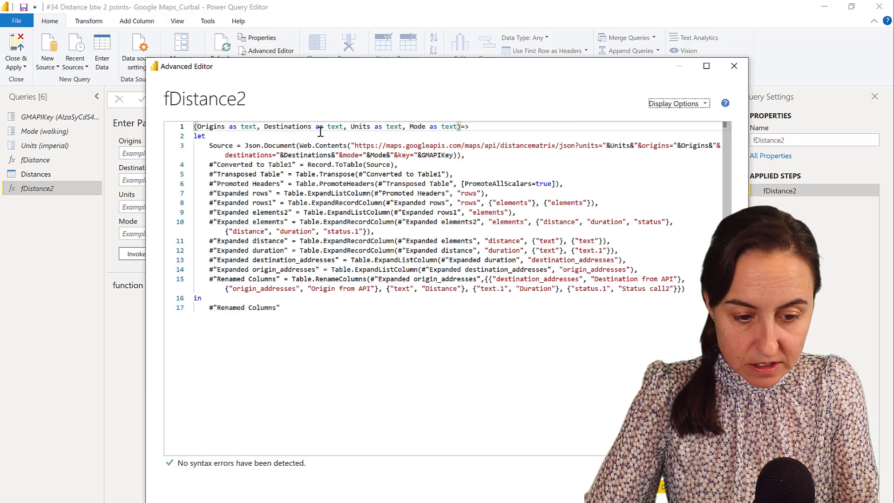
drag(352, 146, 462, 157)
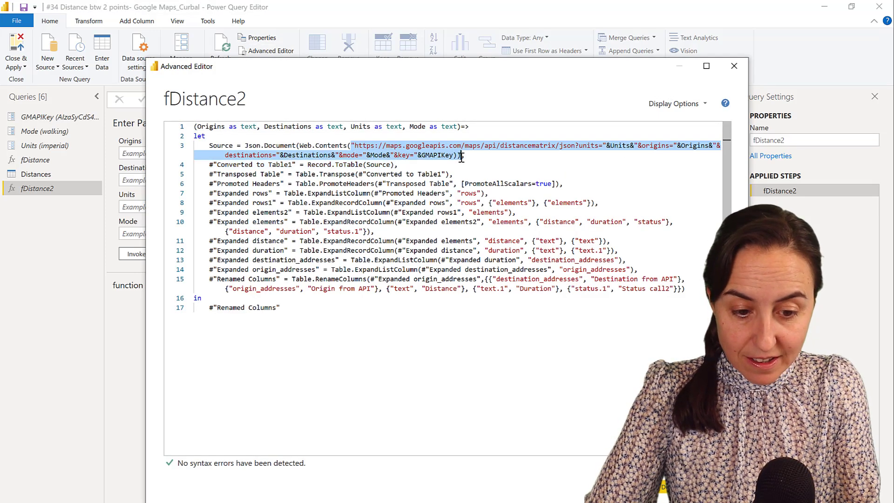
click(525, 166)
click(680, 463)
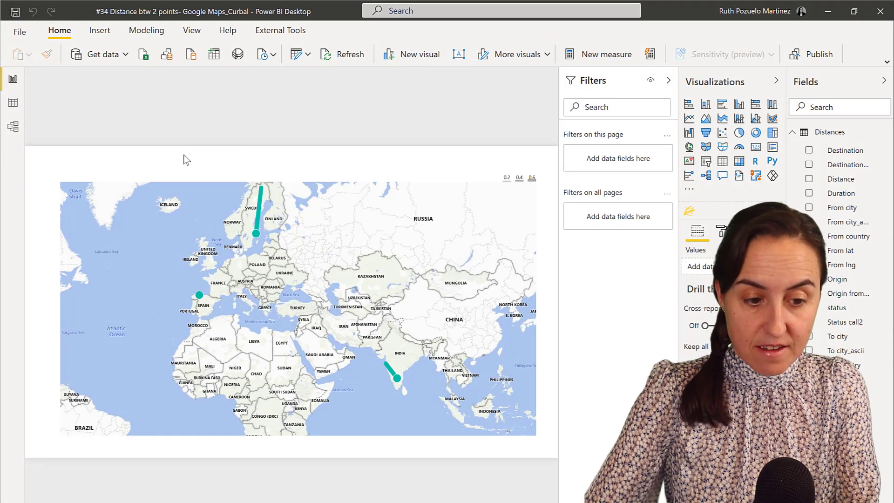
Save the report, publish it to the Social Media workspace, and open it in Power BI Service.
click(821, 47)
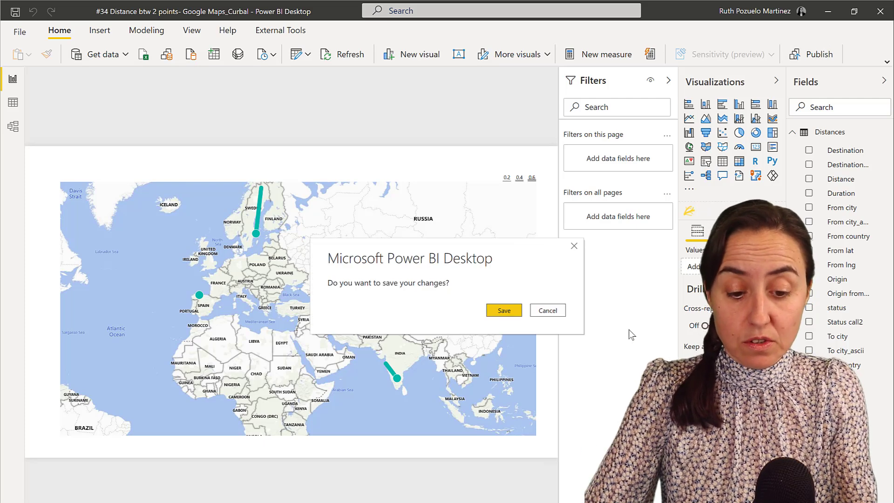
click(504, 310)
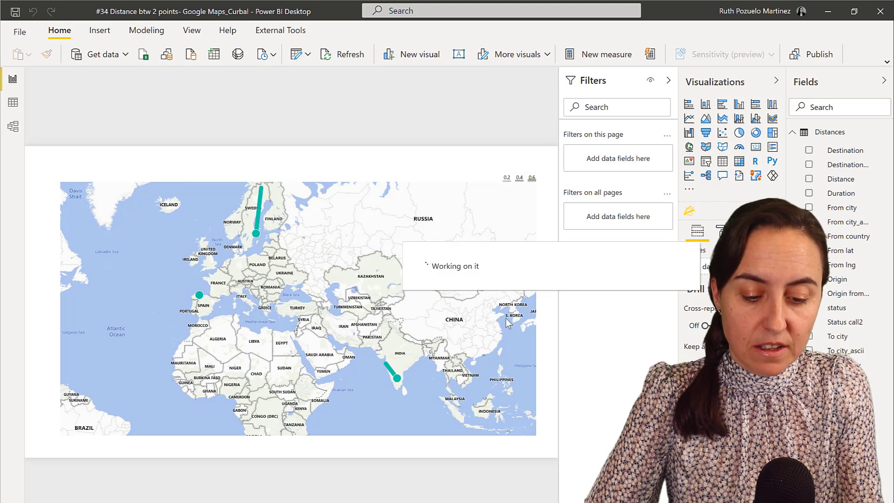
text(soci)
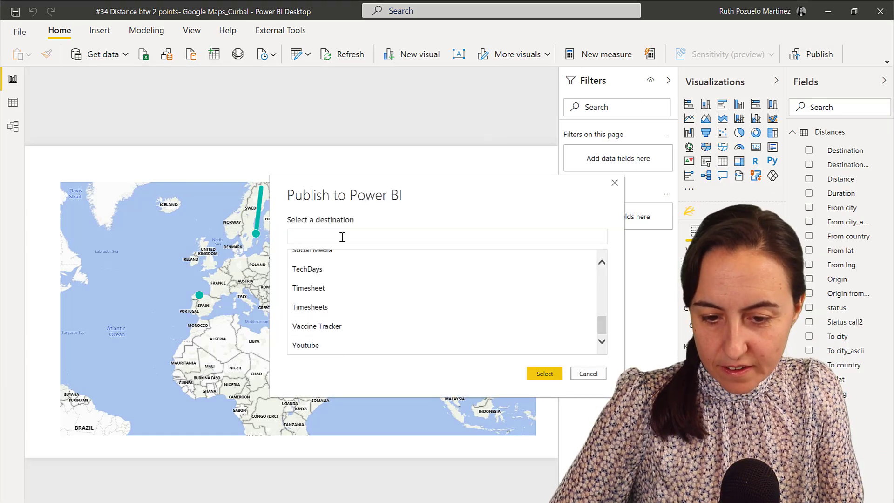
key(Return)
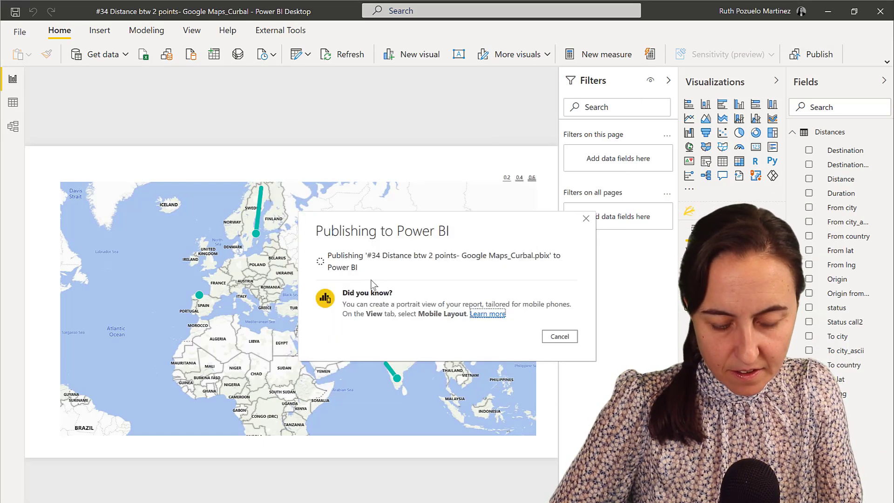
click(377, 278)
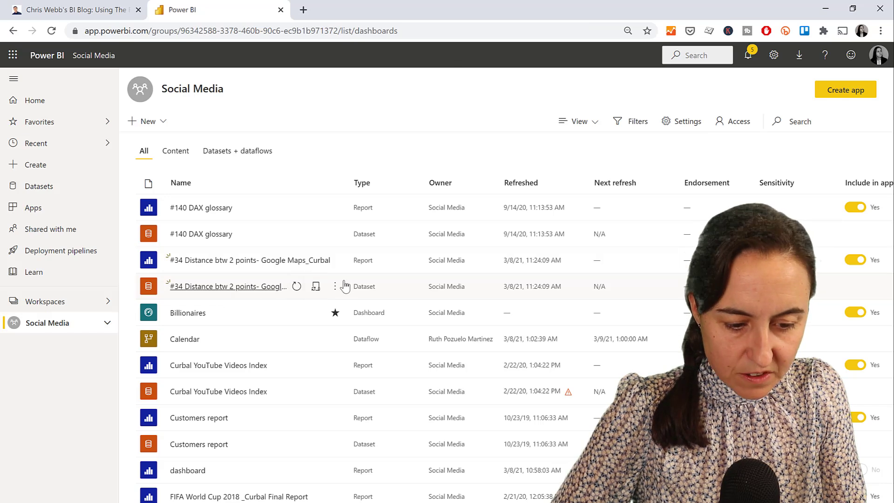
Open the dataset's Settings and read the warning that Query1's data source blocks scheduled refresh.
click(333, 287)
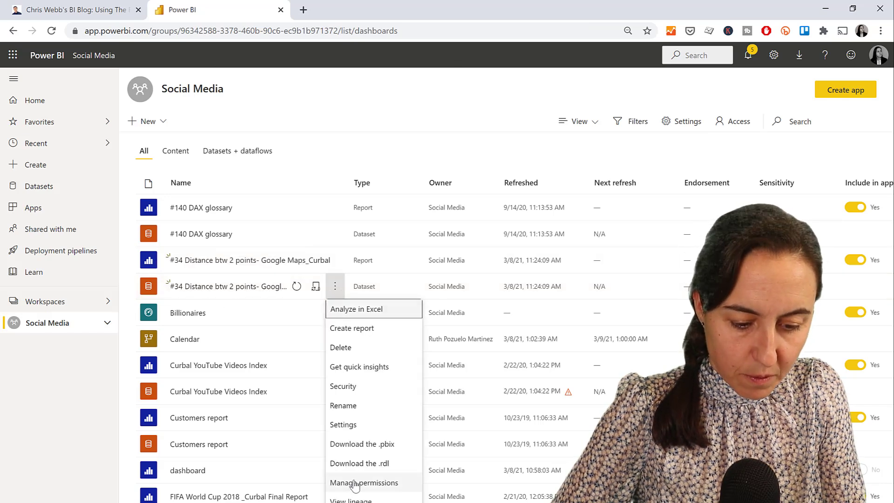
click(356, 426)
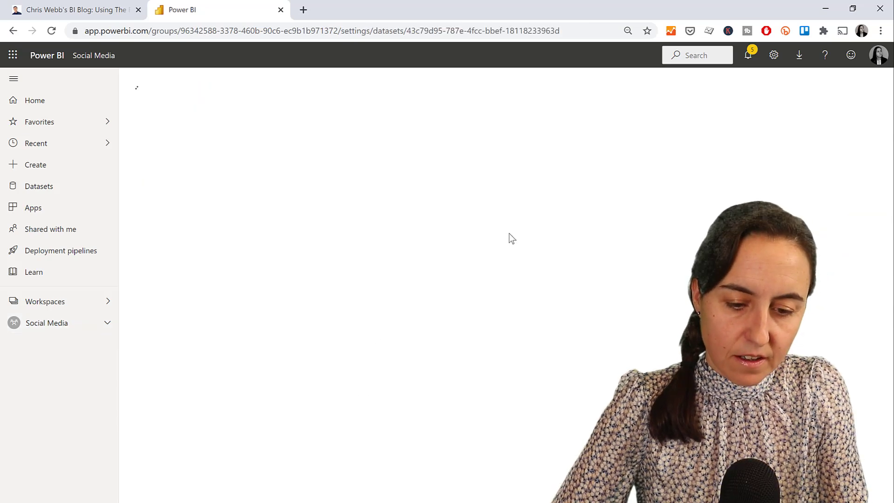
drag(347, 155, 436, 165)
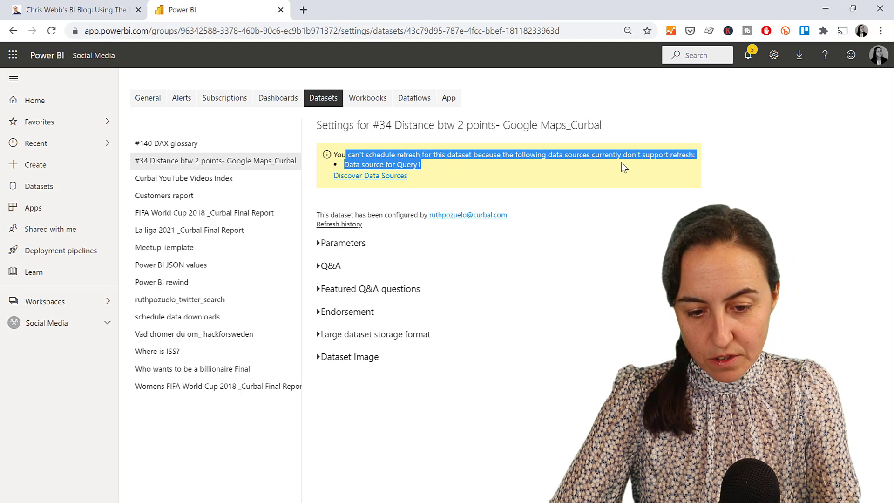
click(624, 167)
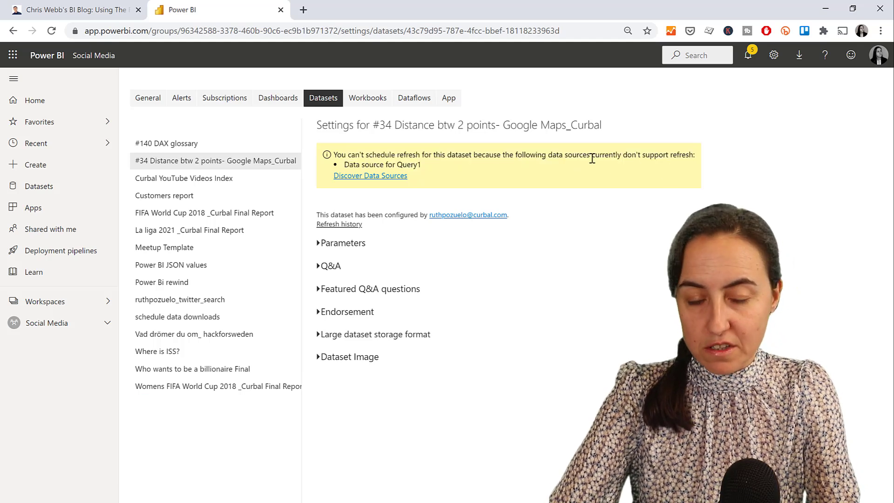
drag(345, 165, 489, 178)
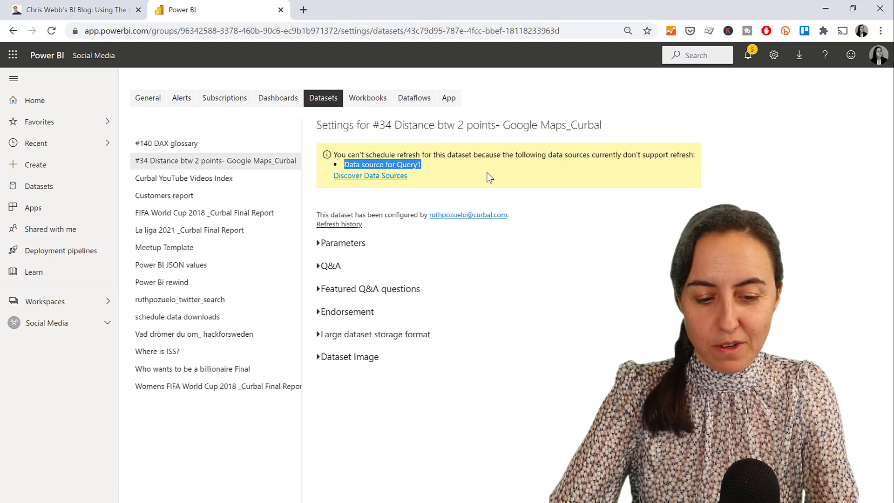
click(489, 178)
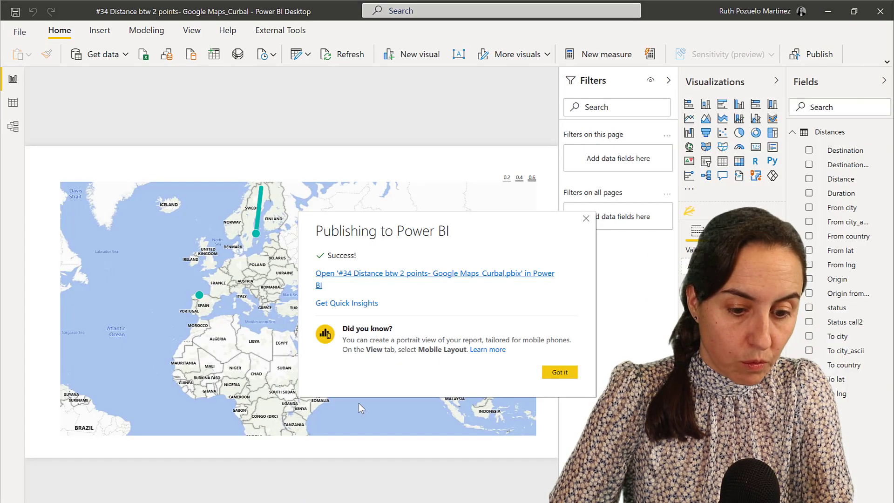
Dismiss the publish success message and reopen fDistance2's code in the Advanced Editor.
click(560, 373)
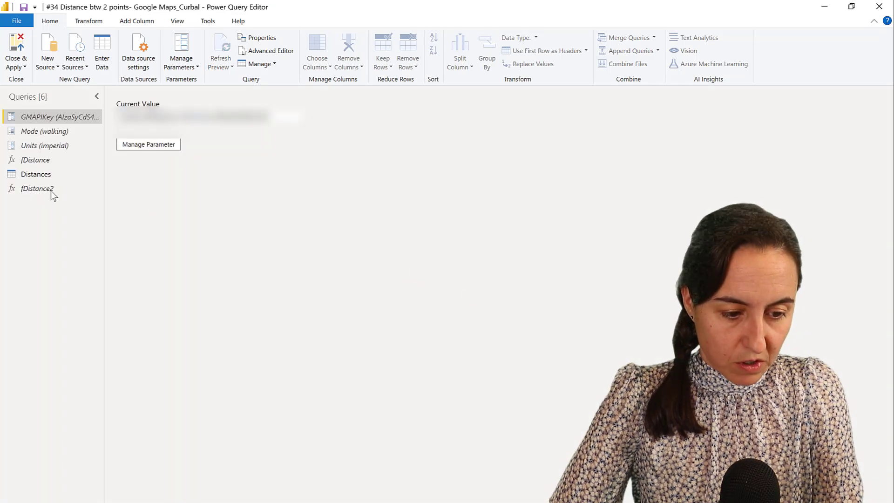
click(52, 194)
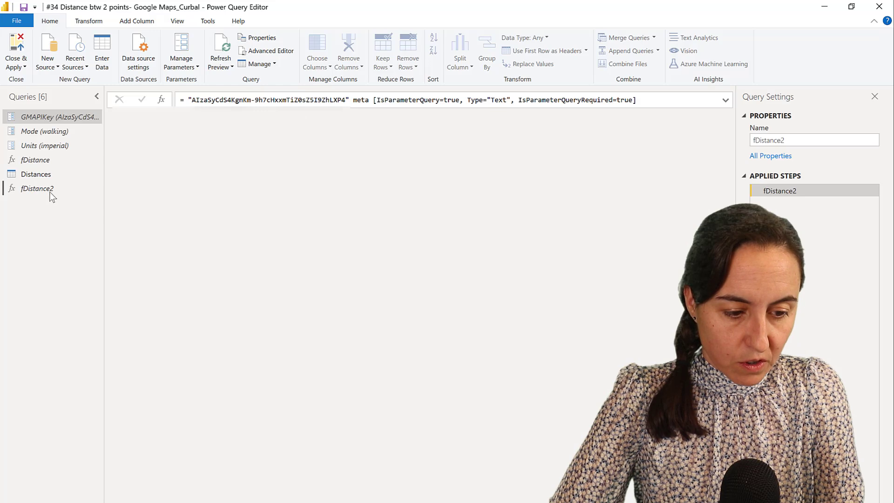
click(270, 51)
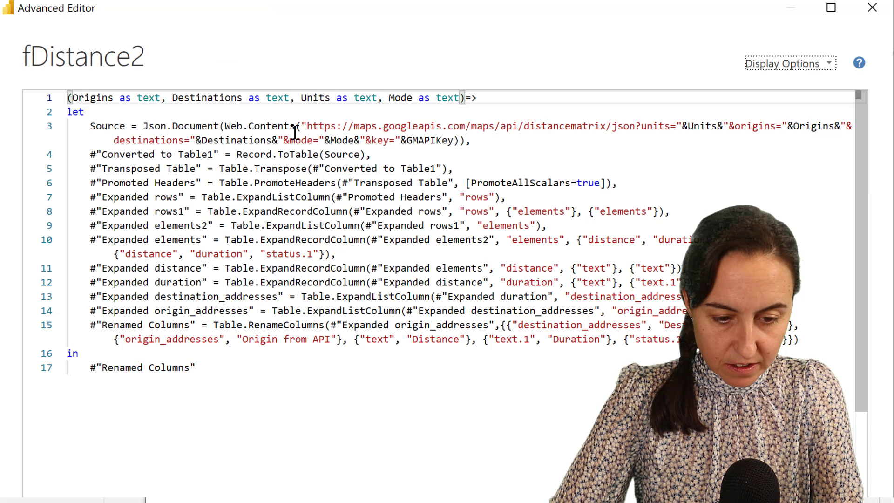
Put Json.Document on its own line and end the base URL string before the json query part.
click(145, 125)
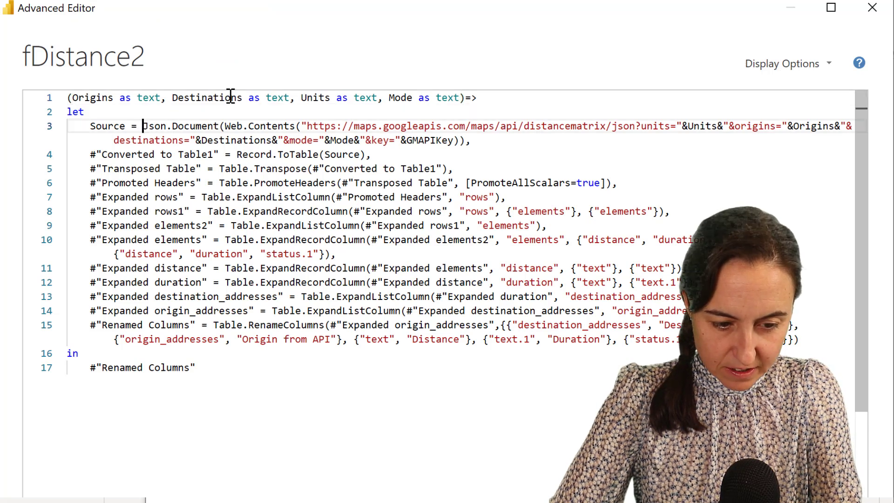
key(Return)
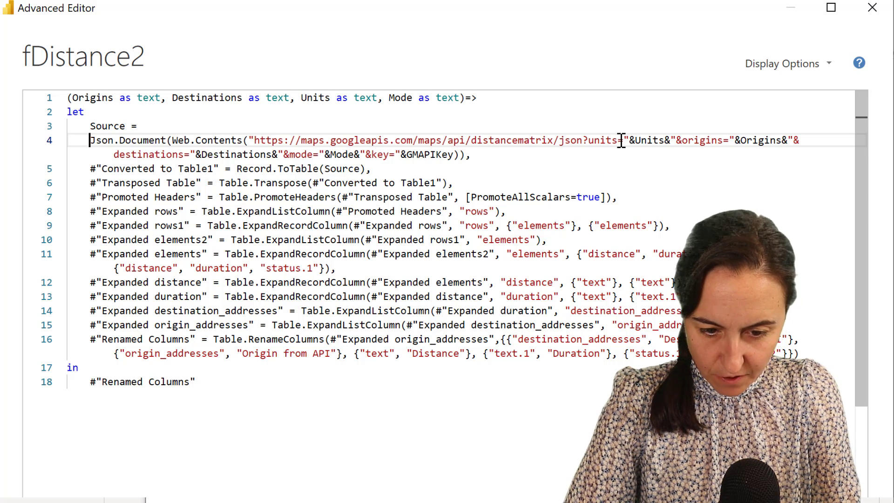
click(560, 137)
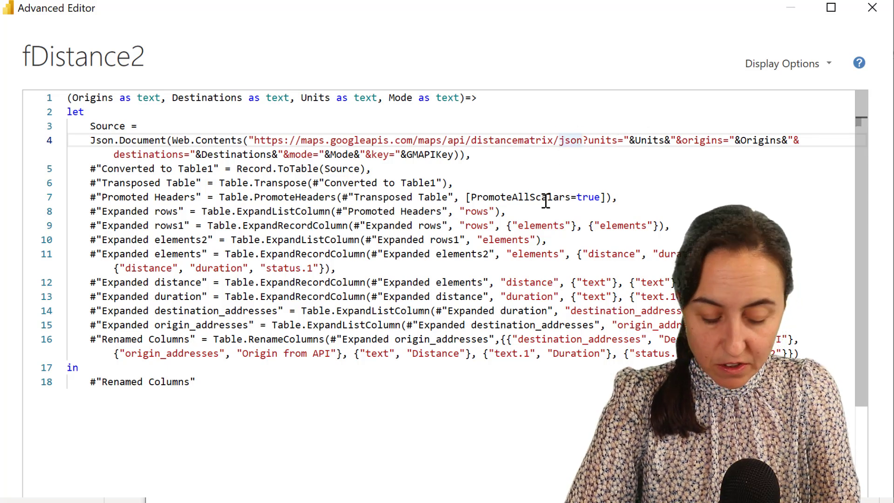
text(")
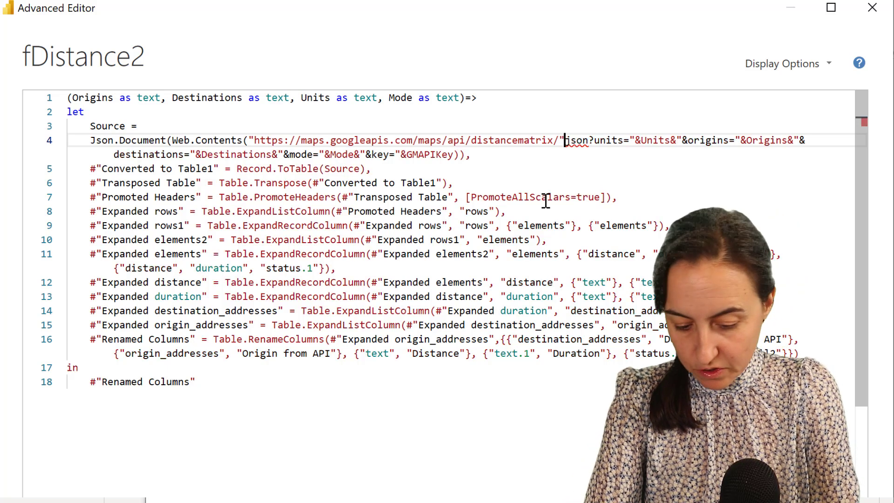
text(,)
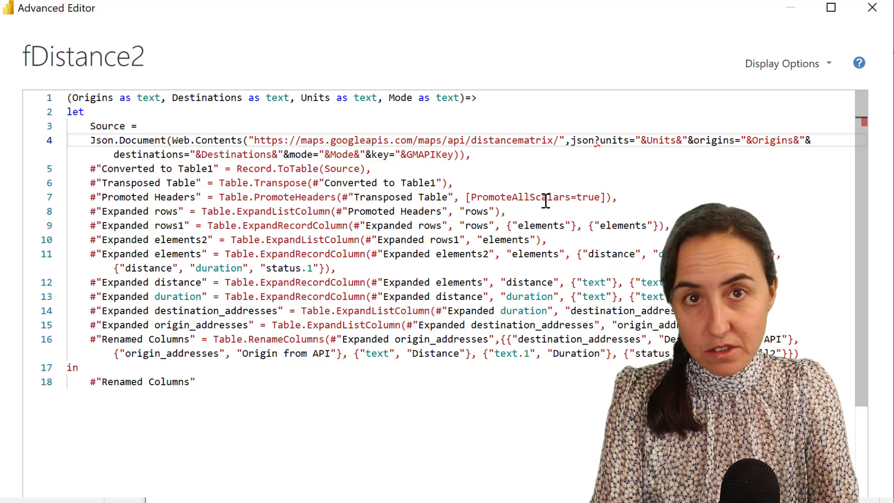
key(Return)
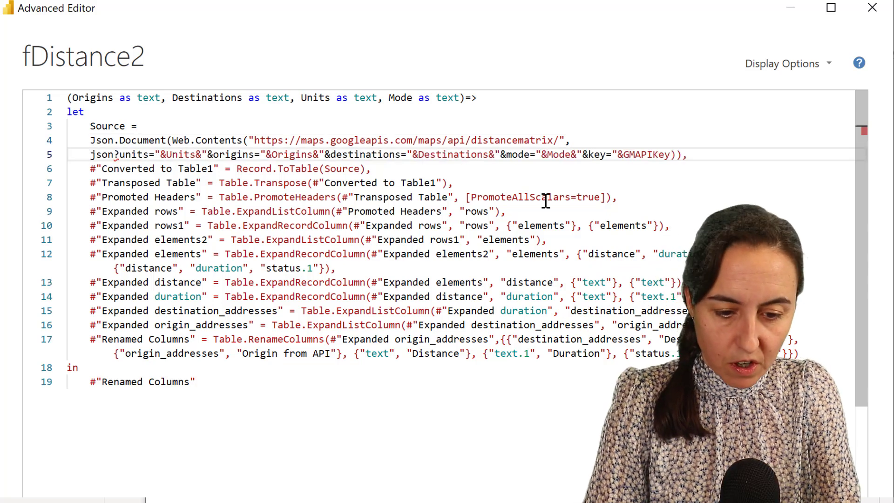
key(Tab)
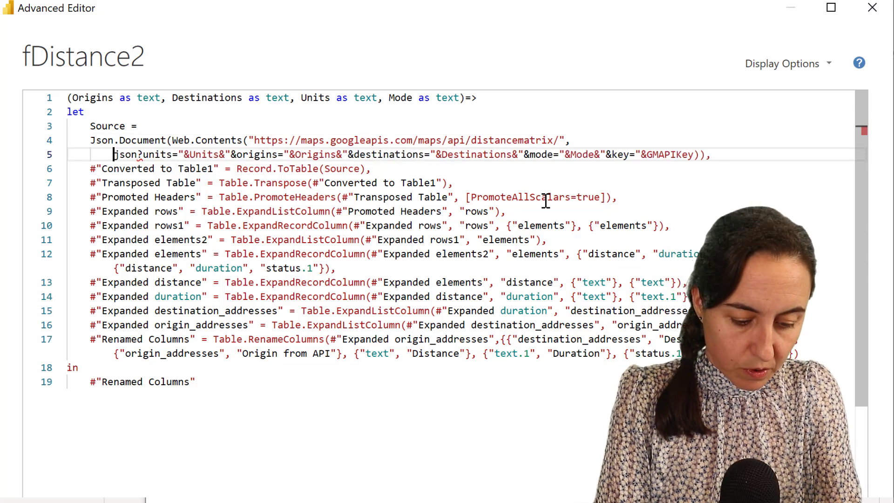
Add the [RelativePath="json?", option on an indented line after the base URL.
text(Re)
key(BackSpace)
key(BackSpace)
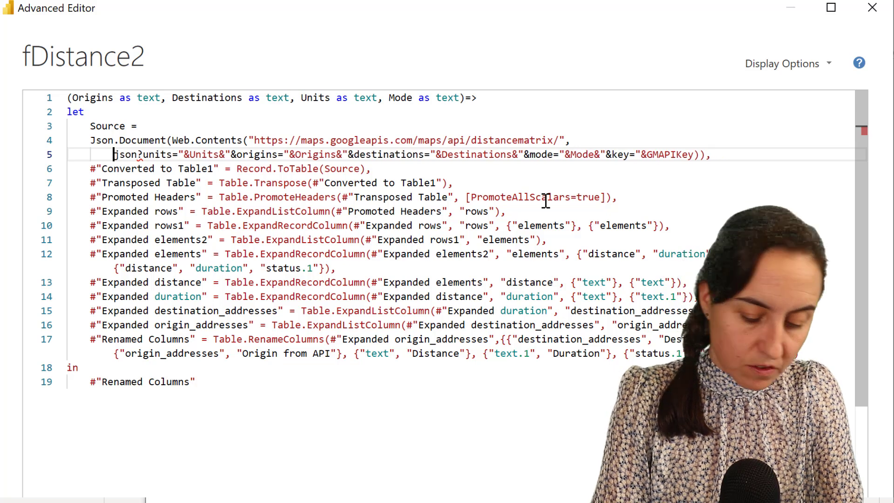
text([Rela)
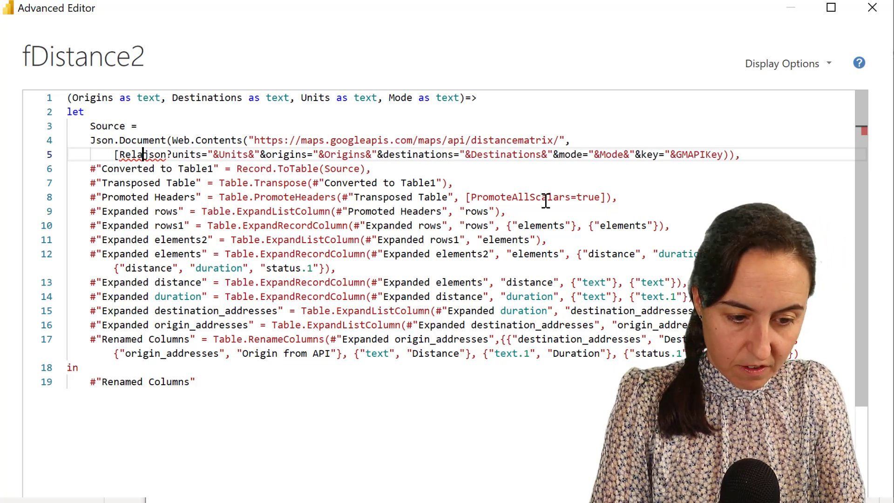
text(ti)
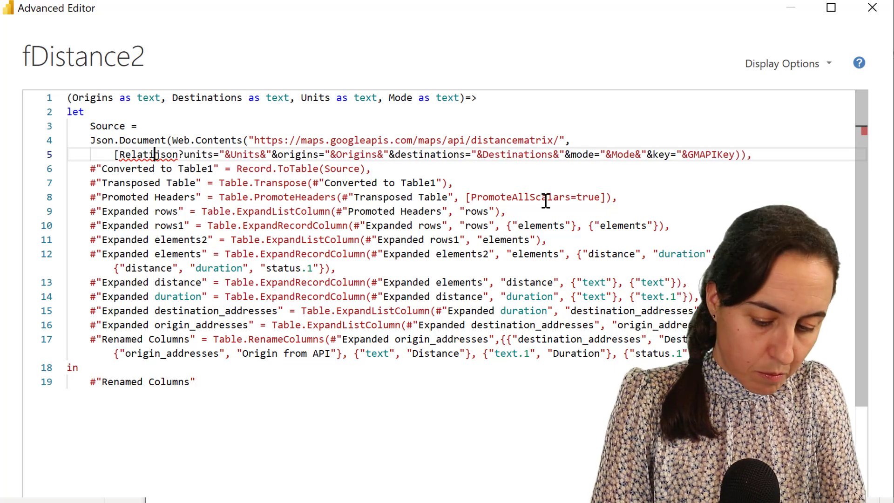
text(ve P)
key(BackSpace)
key(BackSpace)
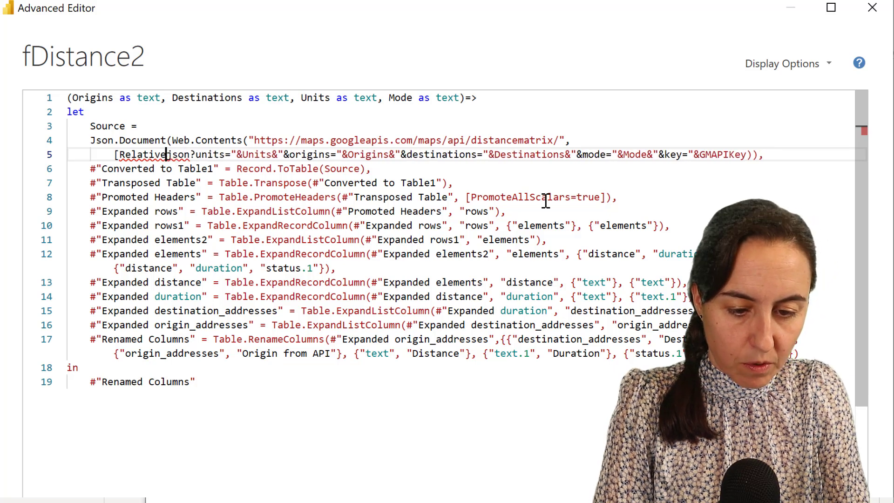
text(Path)
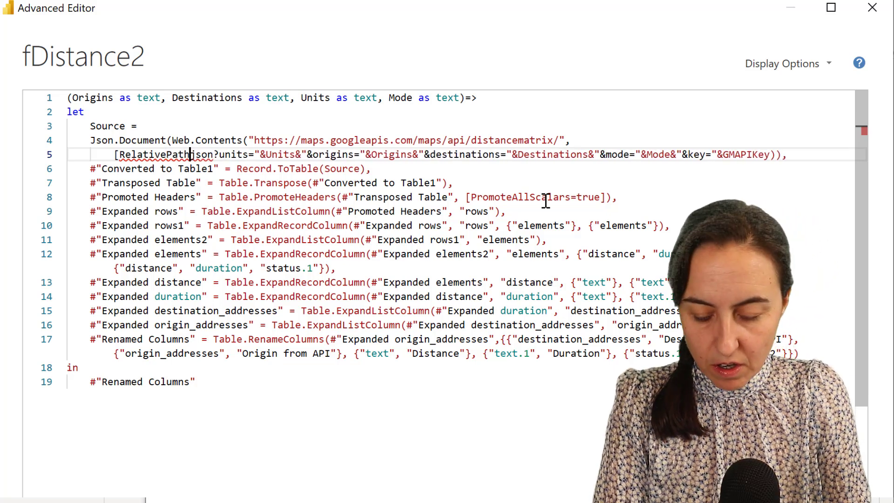
text(=")
key(Right)
key(Right)
key(Right)
key(Right)
key(Right)
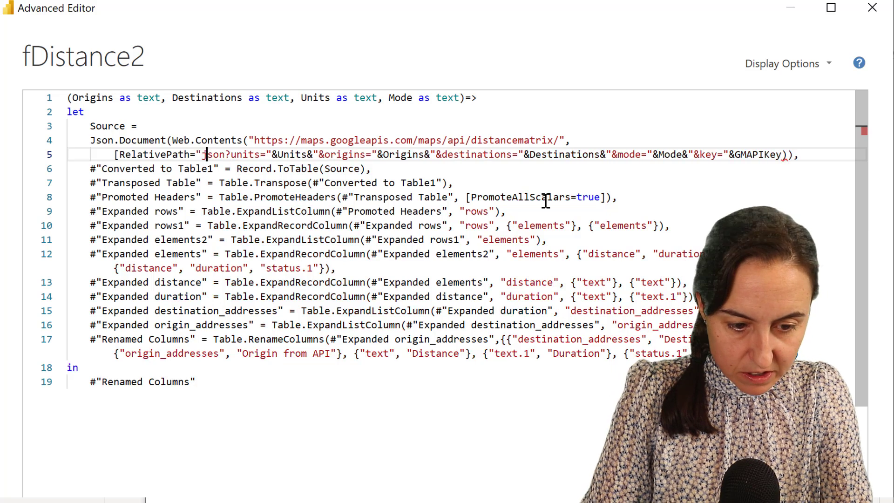
text(",)
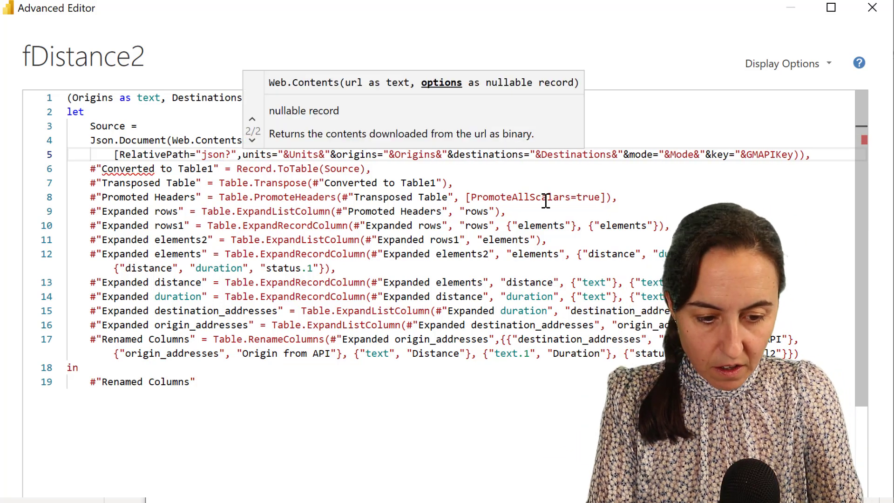
Start a Query=[ record on a new indented line after RelativePath.
key(Return)
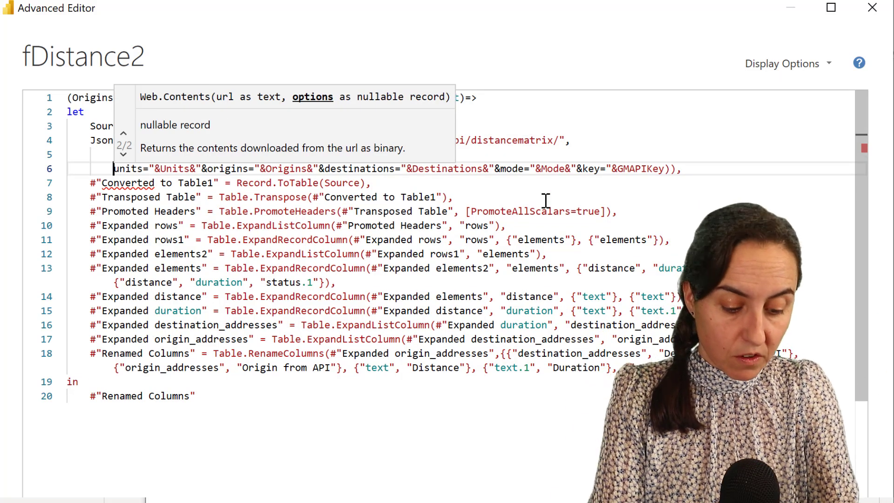
key(Tab)
text(Query)
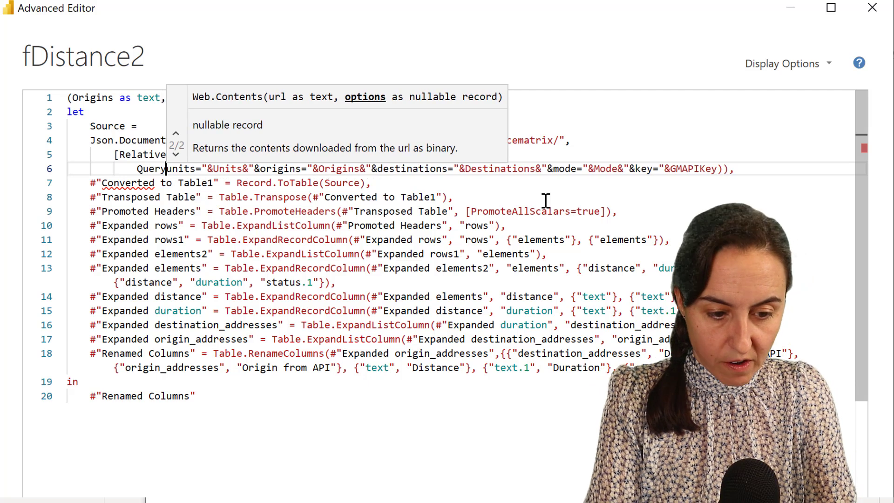
text(=)
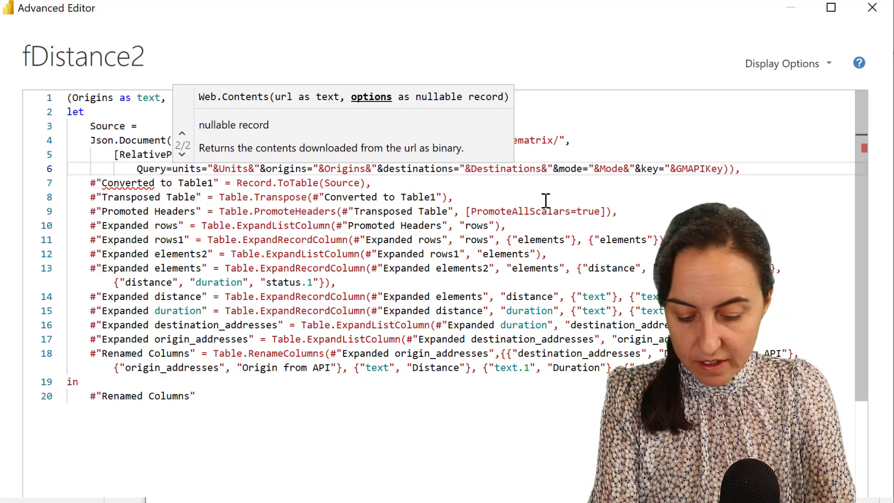
text([)
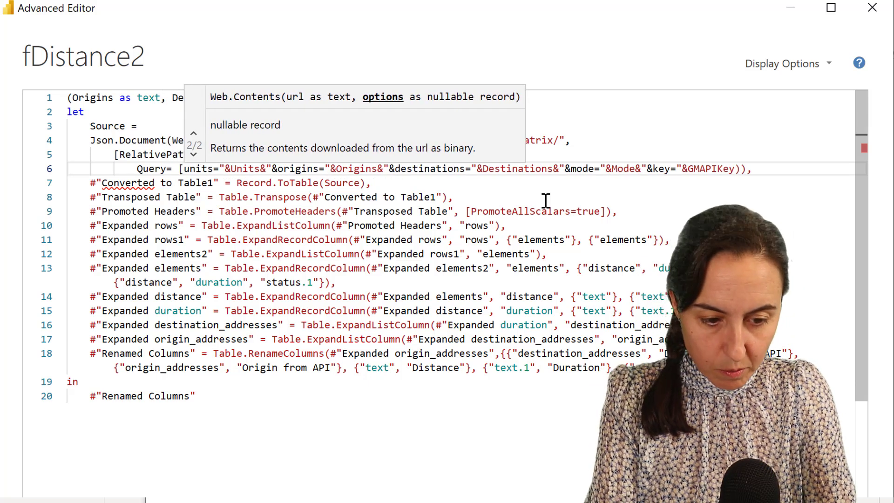
key(Return)
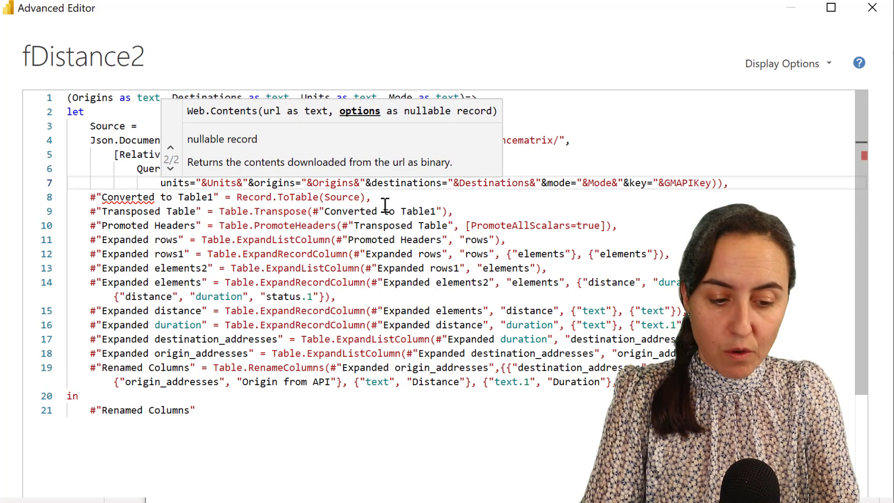
Turn units and origins into record fields, removing the string concatenation around Units and Origins.
click(208, 185)
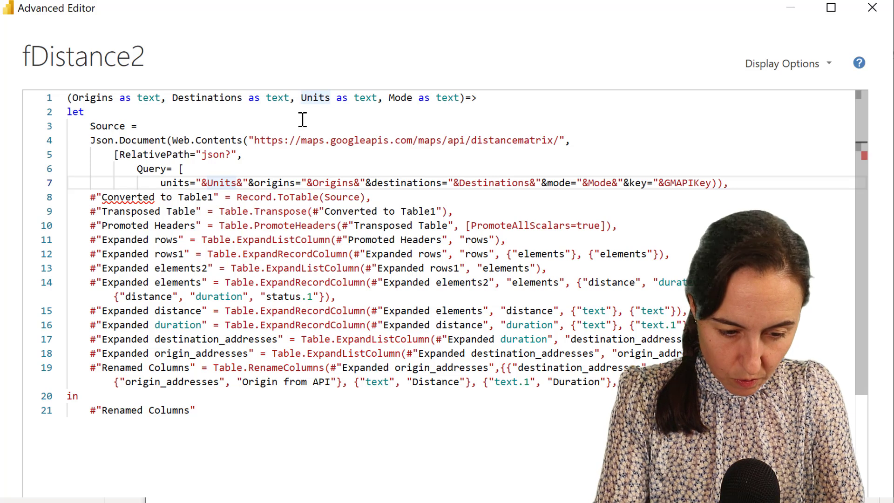
key(BackSpace)
key(BackSpace)
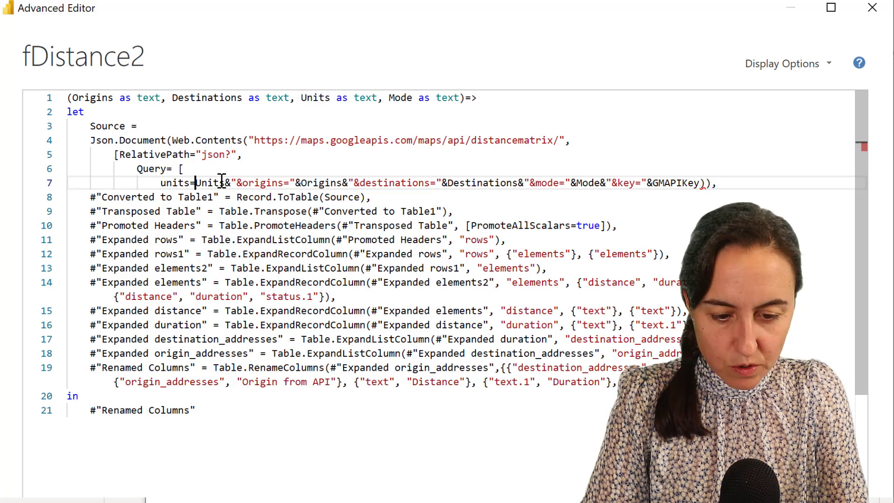
click(222, 182)
key(Right)
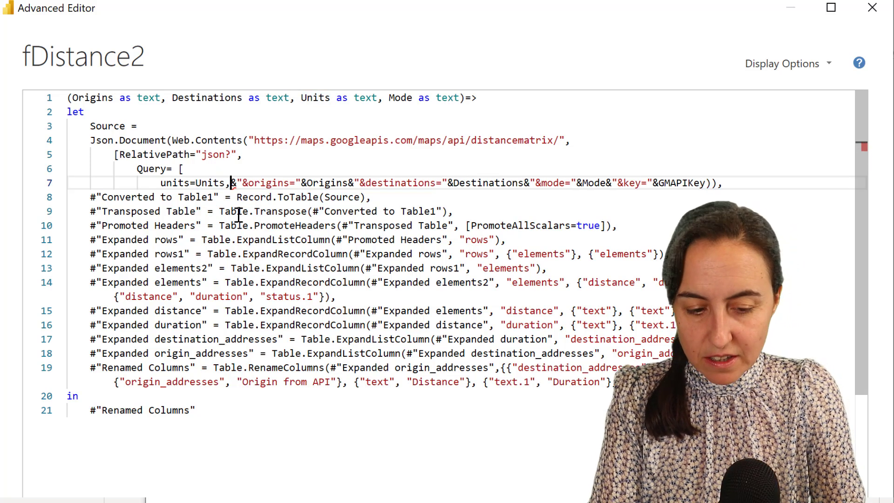
key(Return)
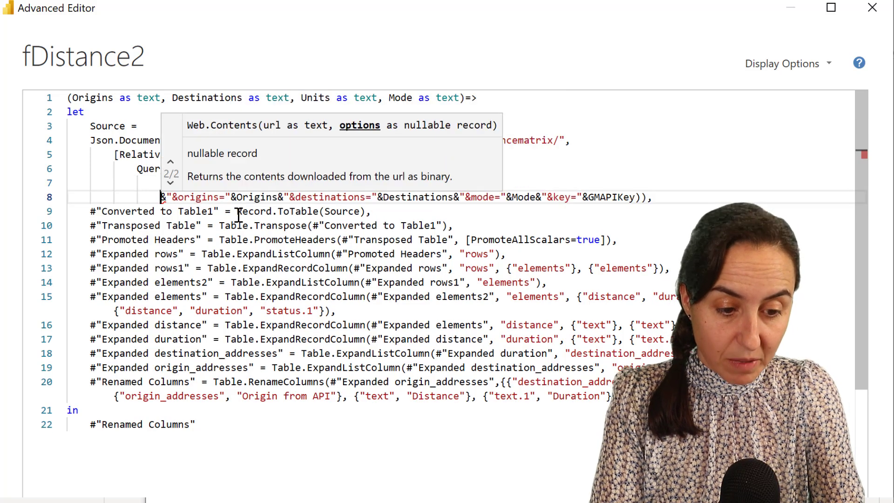
key(Delete)
key(Delete)
key(Delete)
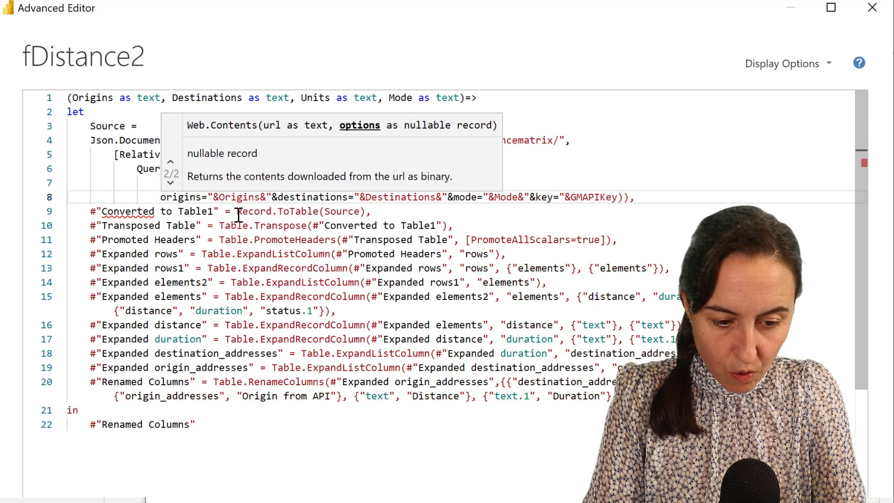
key(Right)
key(Right)
key(Right)
key(Right)
key(Right)
key(Right)
key(Right)
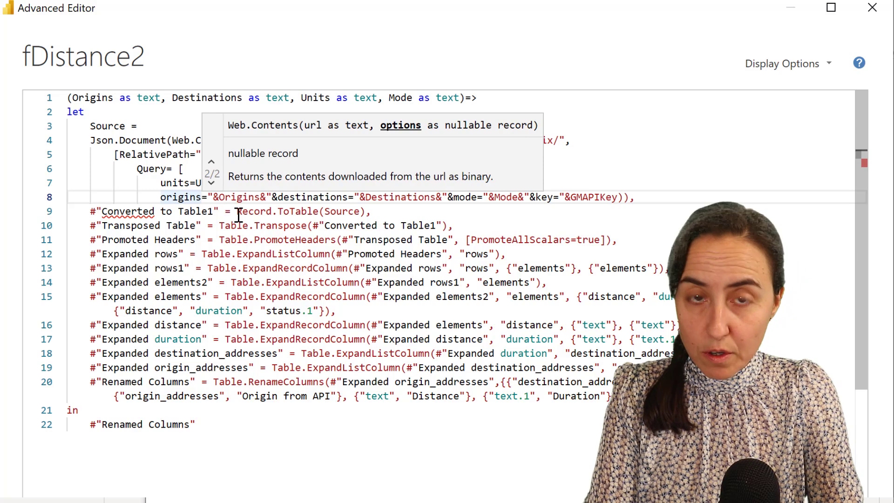
key(Right)
key(Delete)
key(Delete)
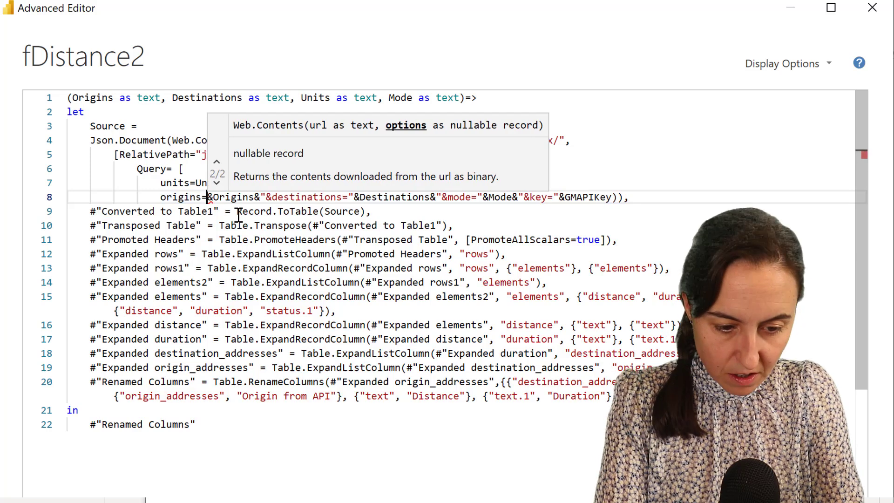
click(245, 197)
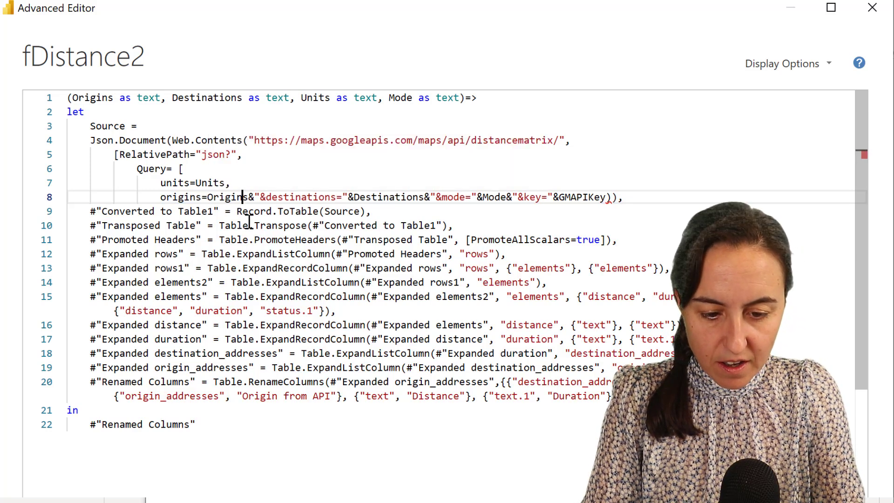
key(Delete)
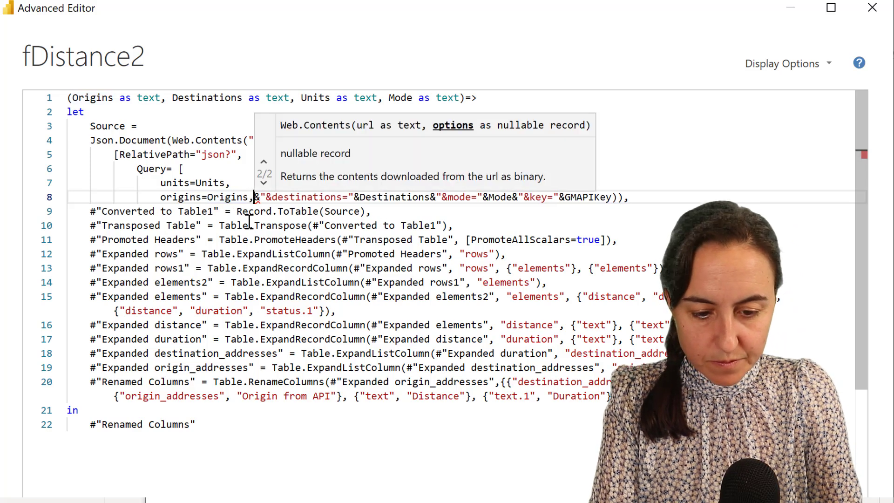
Make destinations its own record field, stripping the quotes and ampersands around Destinations.
key(Return)
key(Delete)
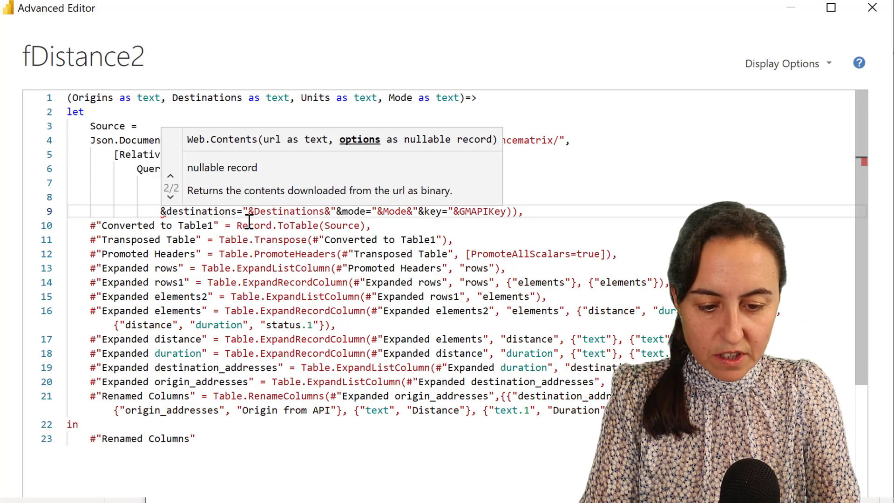
key(Delete)
click(237, 211)
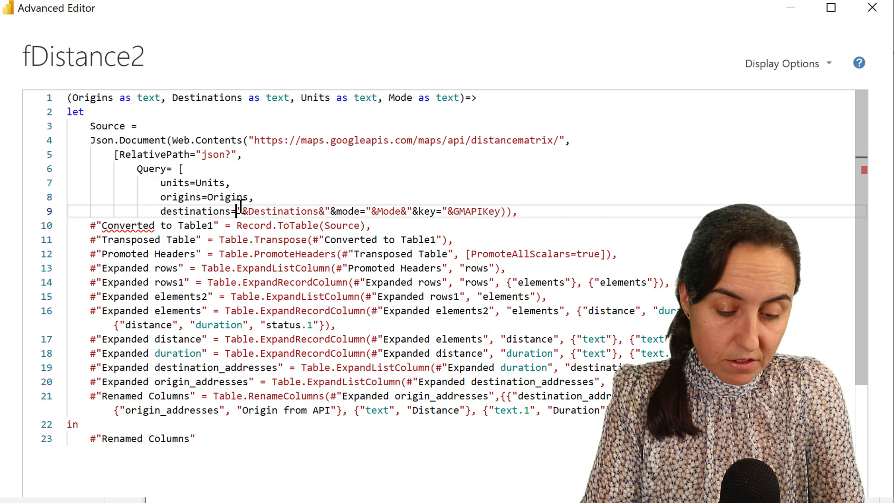
key(Delete)
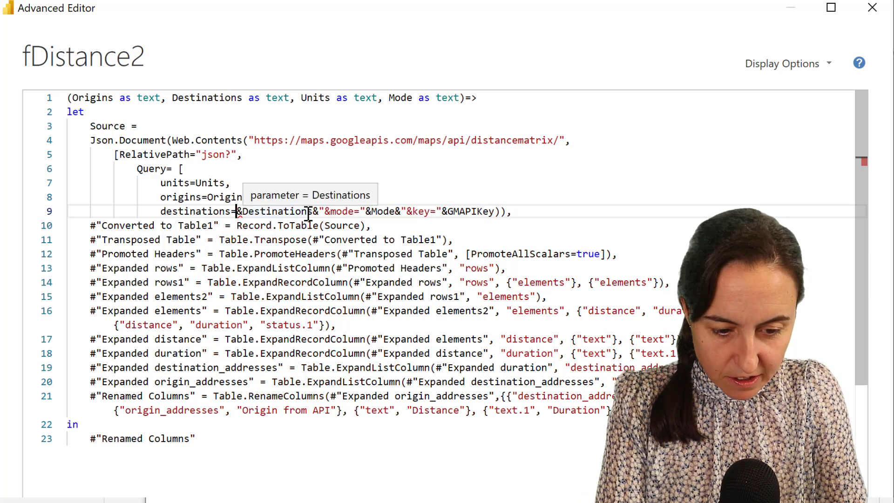
key(Delete)
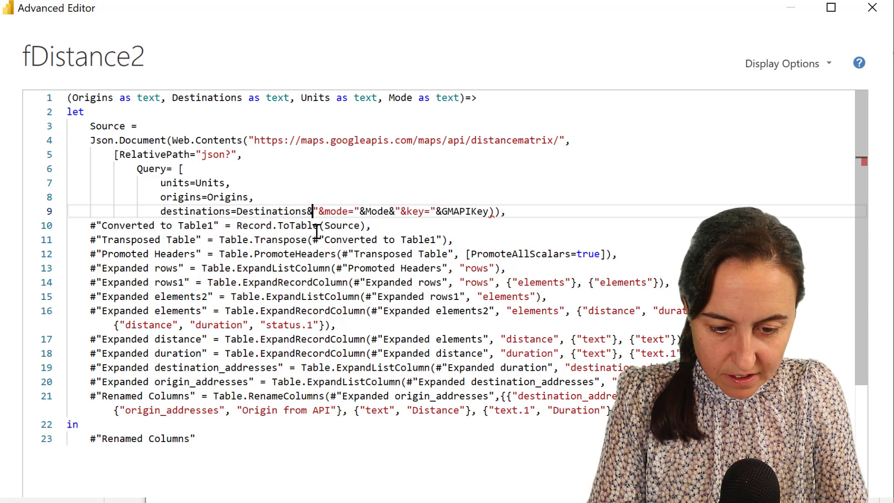
key(BackSpace)
key(Delete)
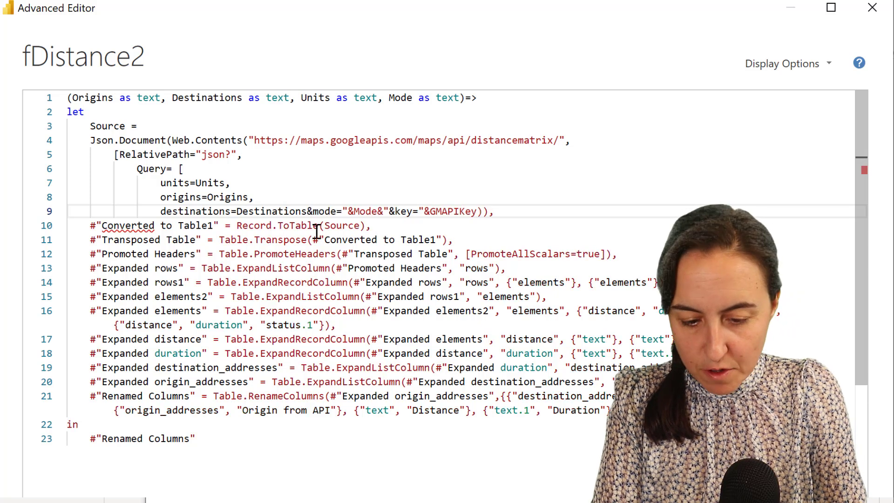
Split mode and key onto separate record-field lines without ampersand concatenation.
key(Return)
key(Delete)
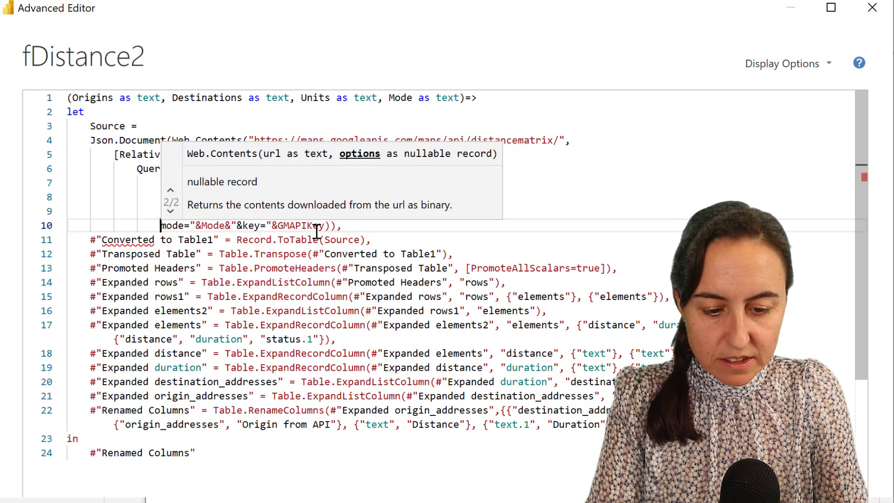
key(Escape)
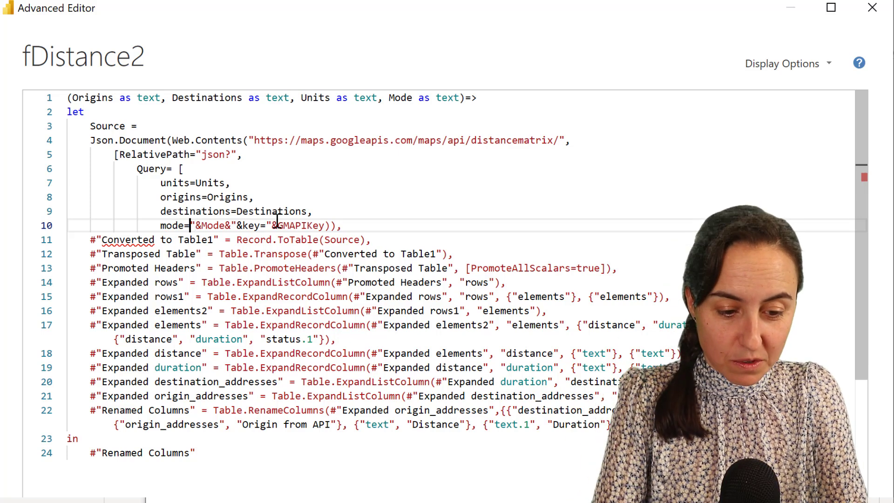
click(190, 226)
key(Delete)
key(Delete)
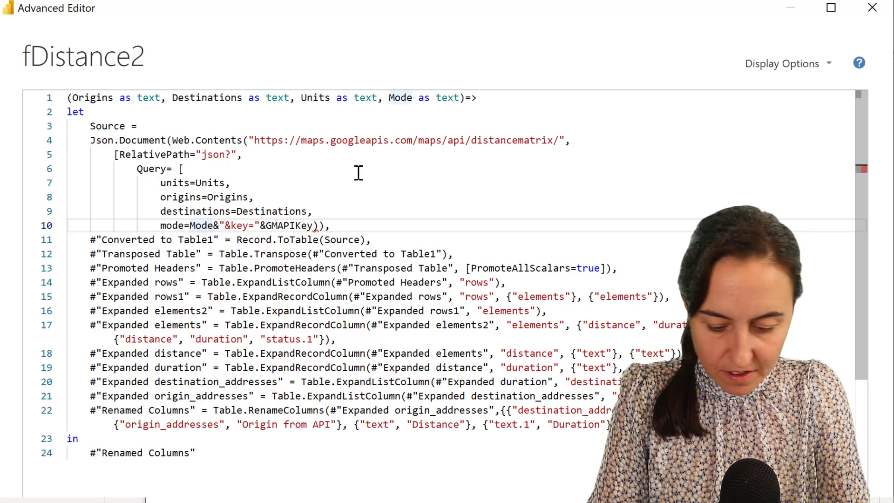
key(Right)
key(Right)
key(Return)
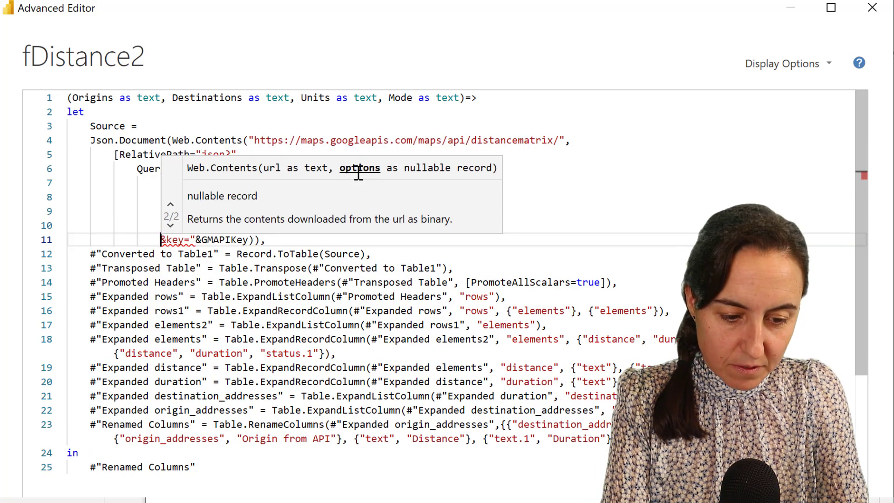
key(Delete)
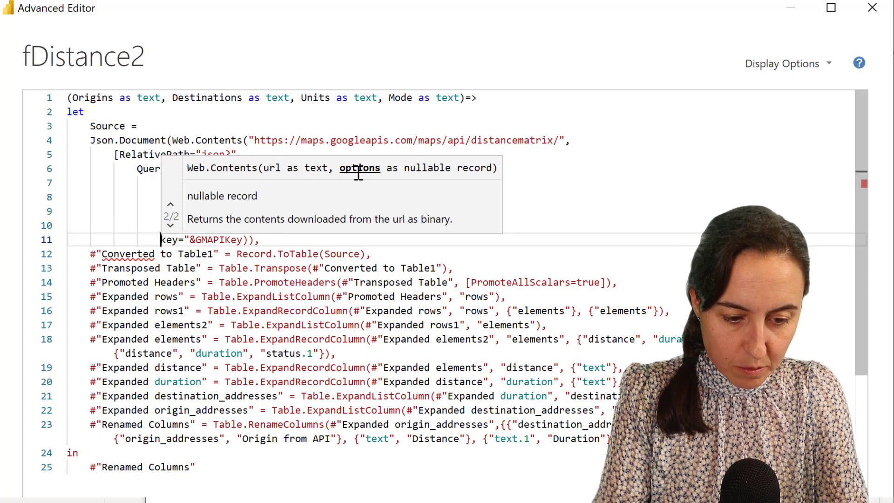
Set key to GMAPIKey and close the Query and options records with ]].
click(196, 240)
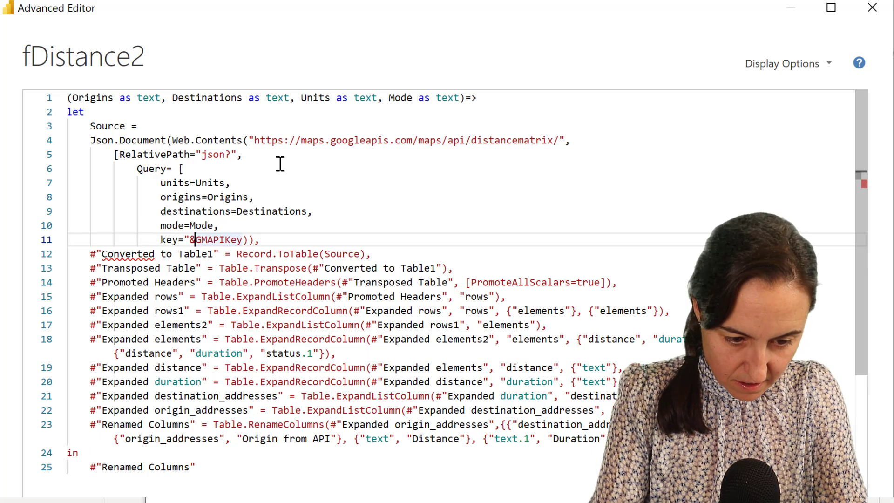
key(BackSpace)
key(BackSpace)
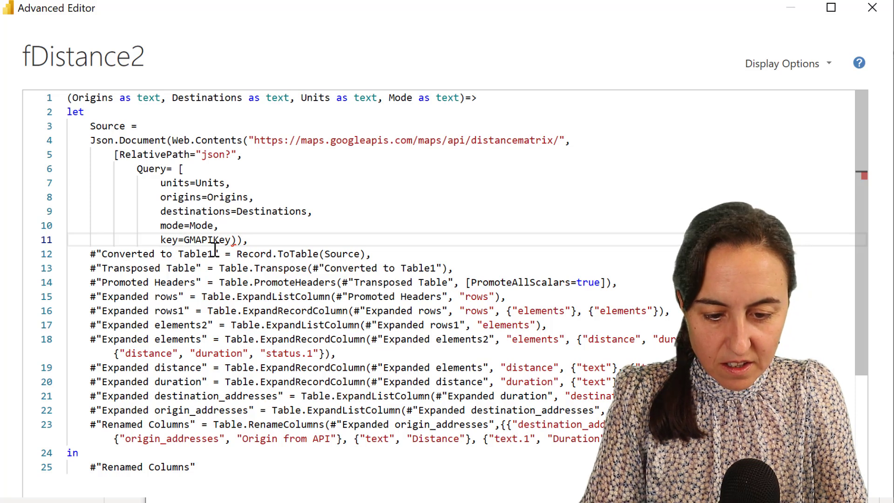
click(236, 238)
key(Left)
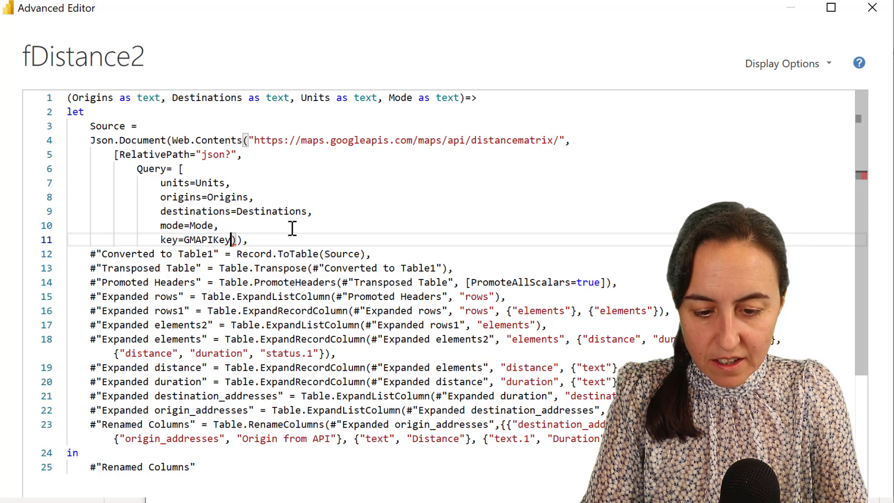
text(]])
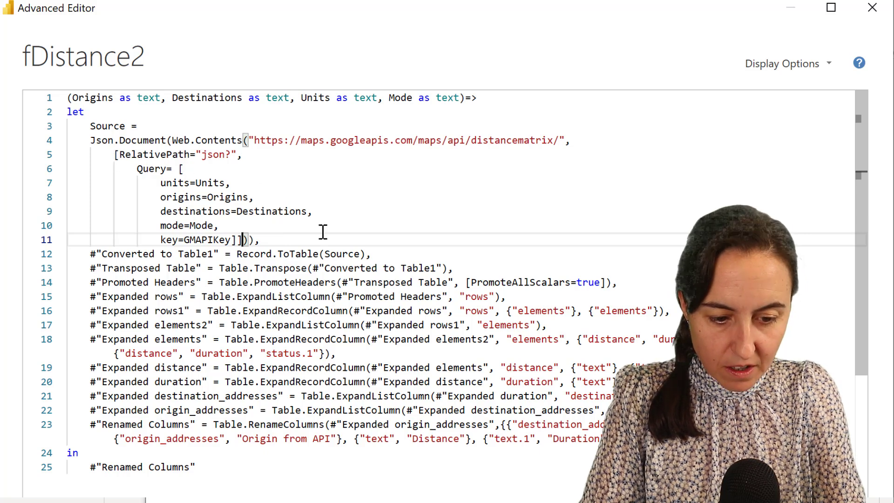
click(301, 233)
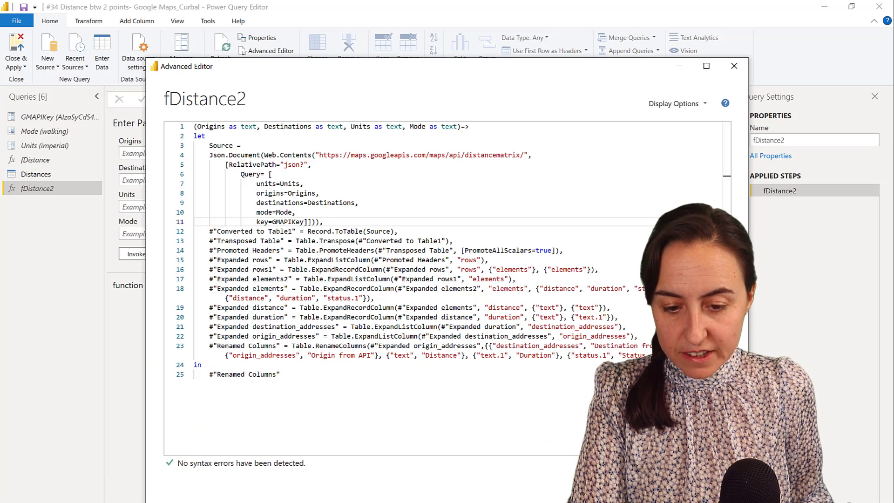
Save fDistance2's code and open the settings of the Distances query's Invoked Custom Function step.
click(671, 455)
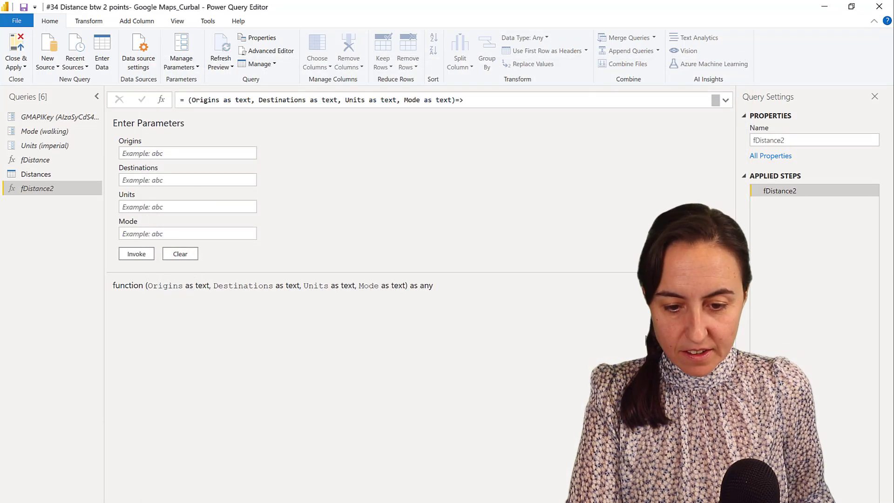
click(49, 175)
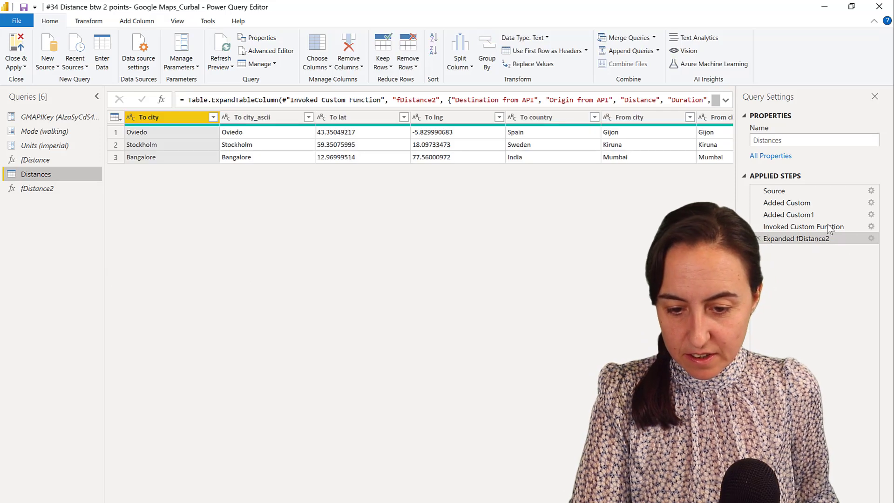
click(872, 228)
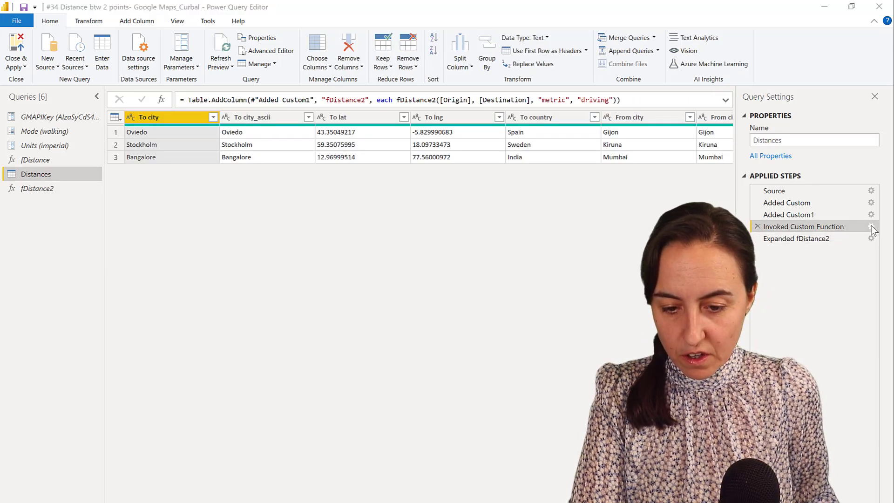
double_click(800, 228)
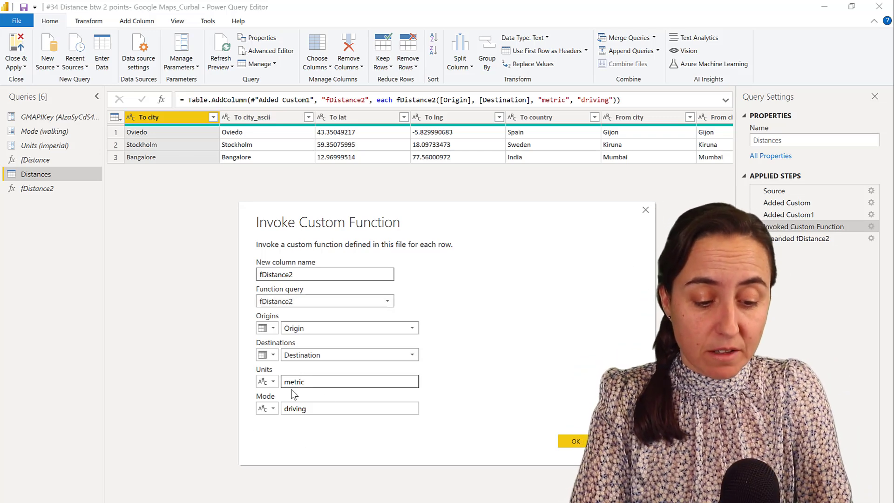
Confirm the fDistance2 invocation and check the full Origin from API addresses.
click(576, 442)
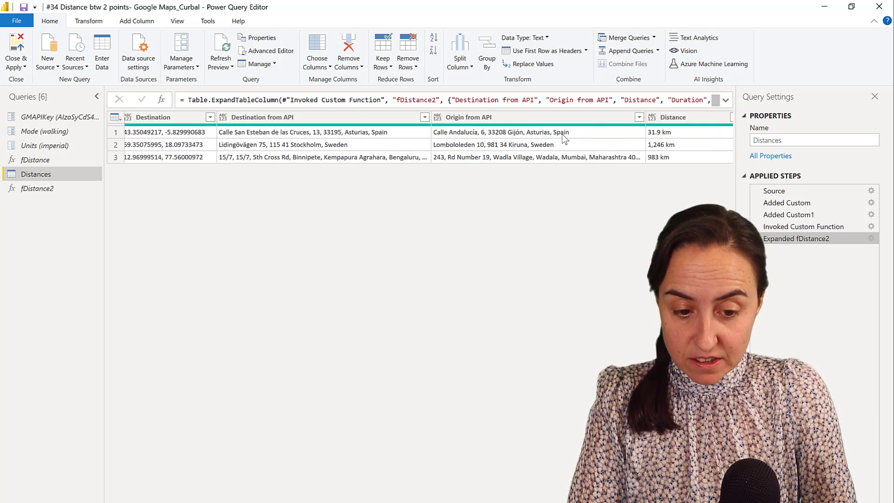
click(596, 159)
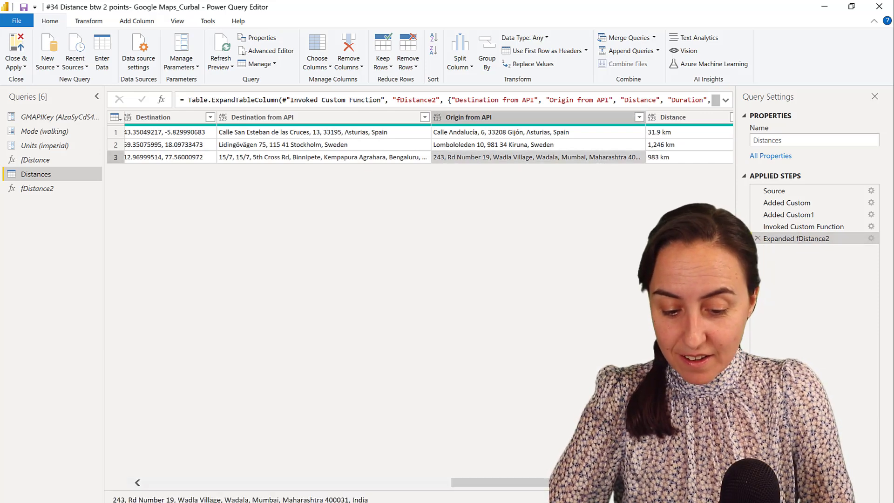
scroll(507, 180, right, 5)
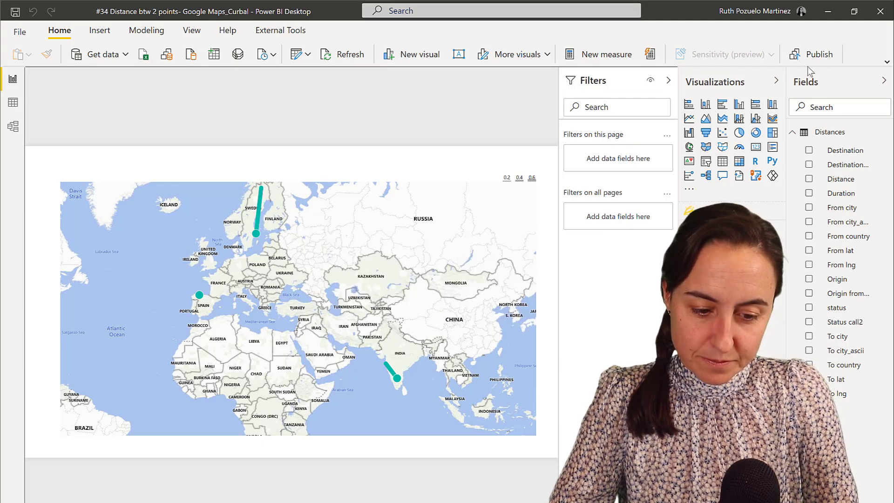
Save the report and publish it to the Social Media workspace.
click(819, 54)
click(512, 311)
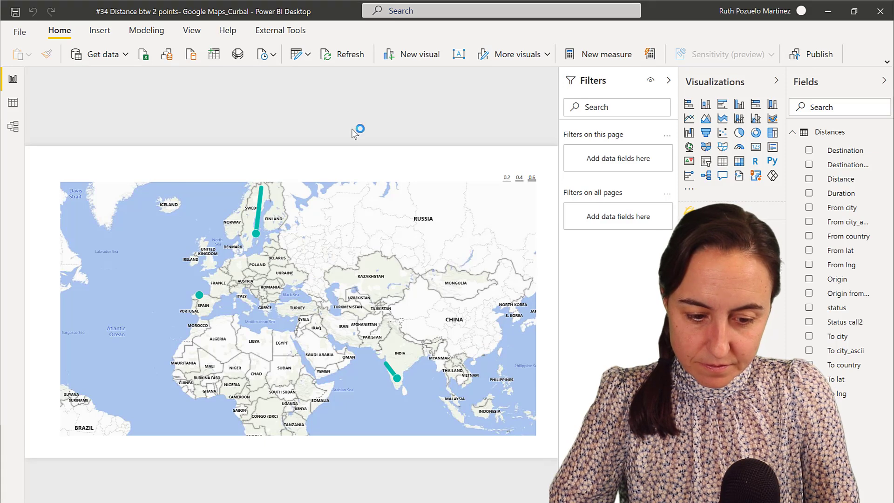
text(social)
click(543, 373)
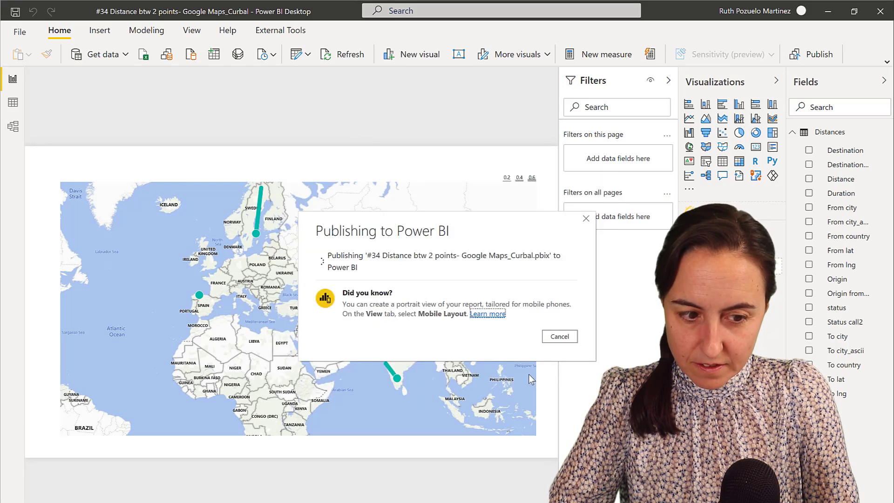
Go to the Social Media workspace and open the distance dataset's settings page.
click(438, 265)
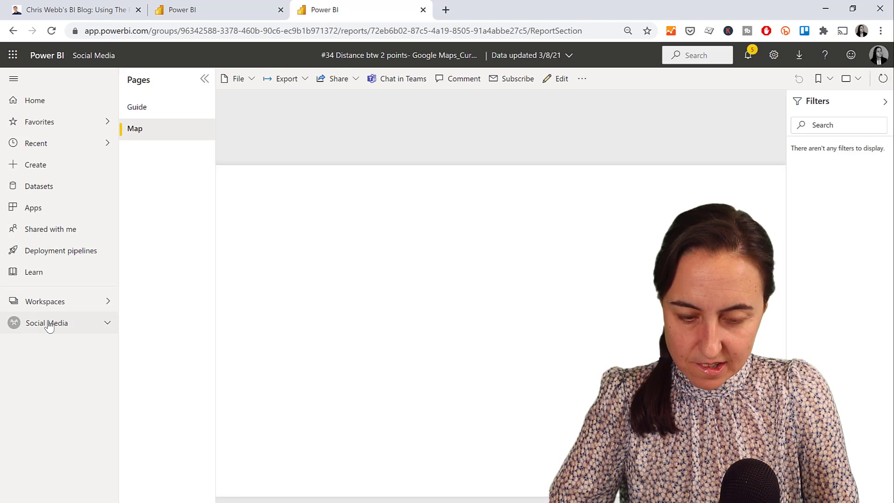
click(48, 324)
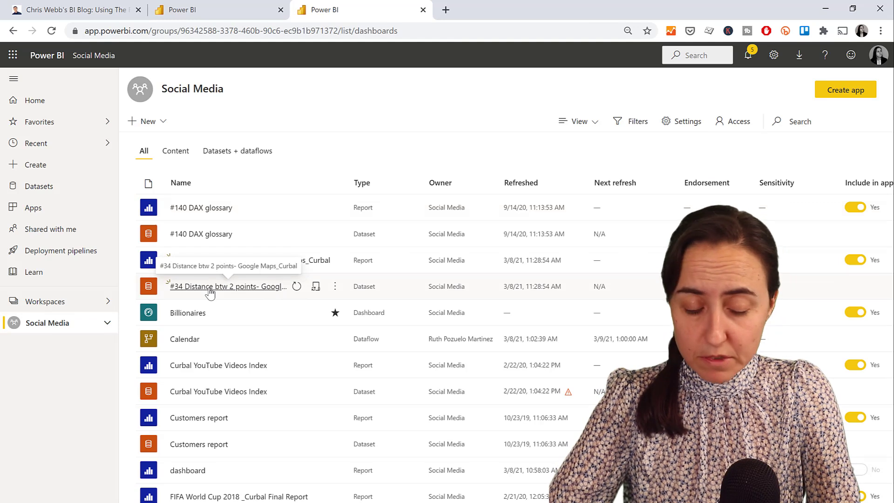
click(335, 286)
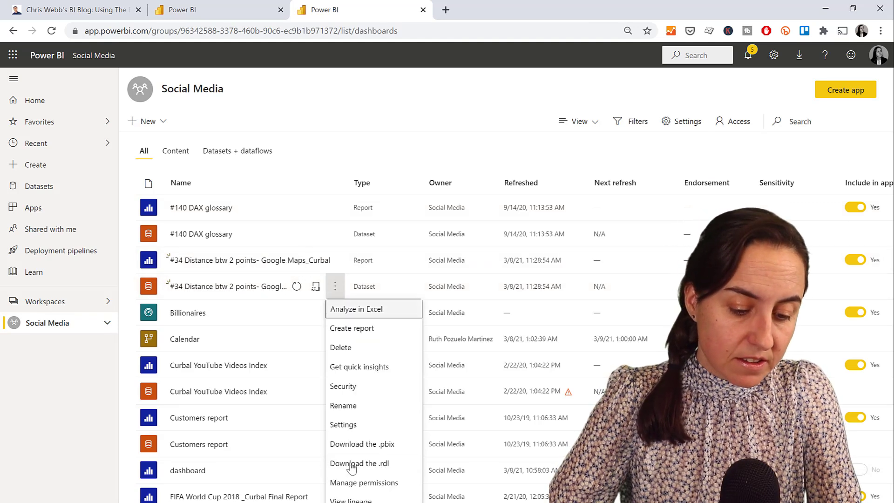
click(347, 425)
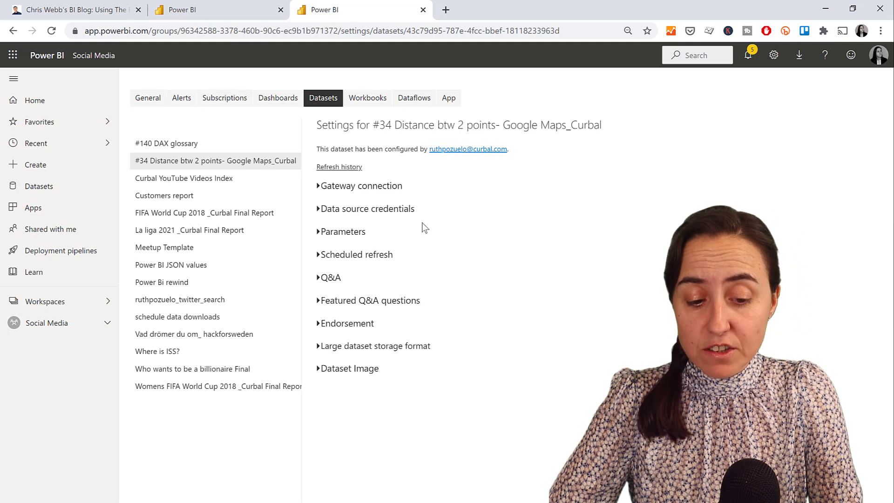
Give the web source Anonymous, Private credentials skipping test connection, and turn scheduled refresh On.
click(377, 216)
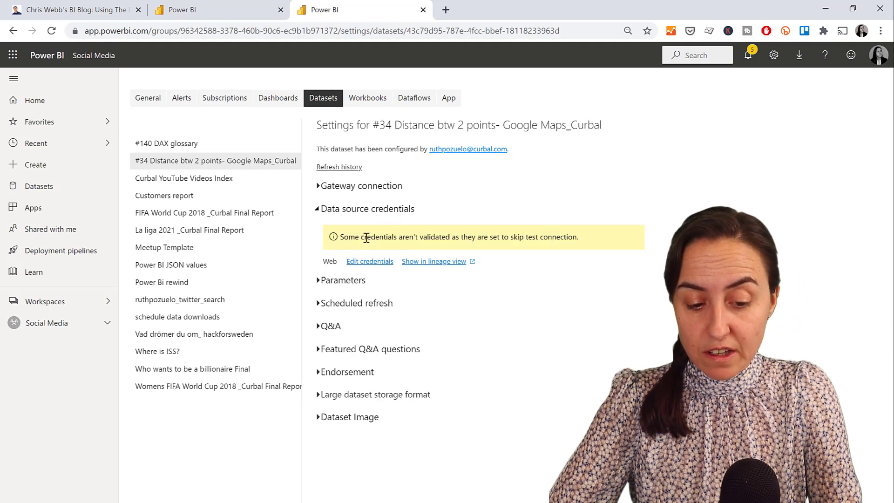
drag(344, 236, 579, 238)
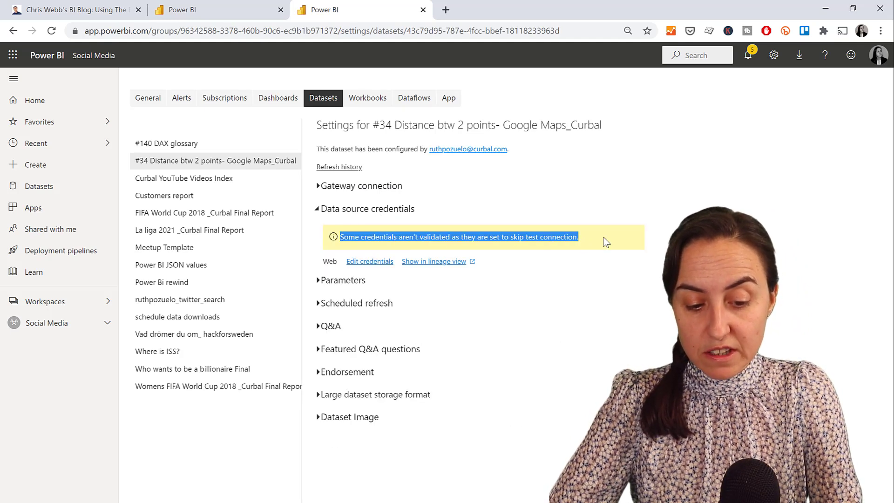
click(527, 233)
click(371, 261)
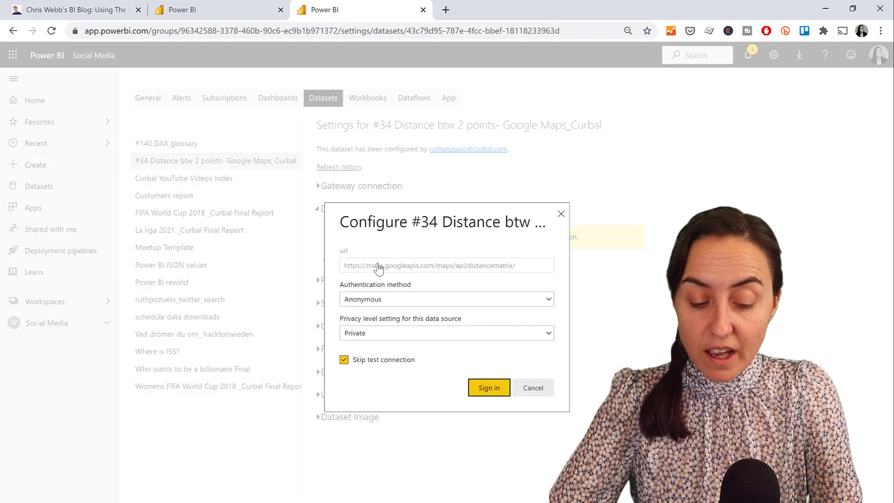
click(382, 334)
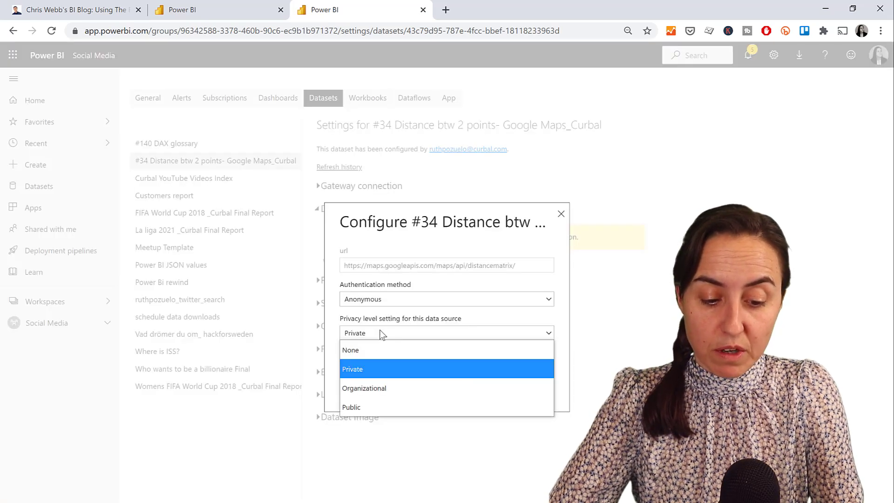
click(381, 334)
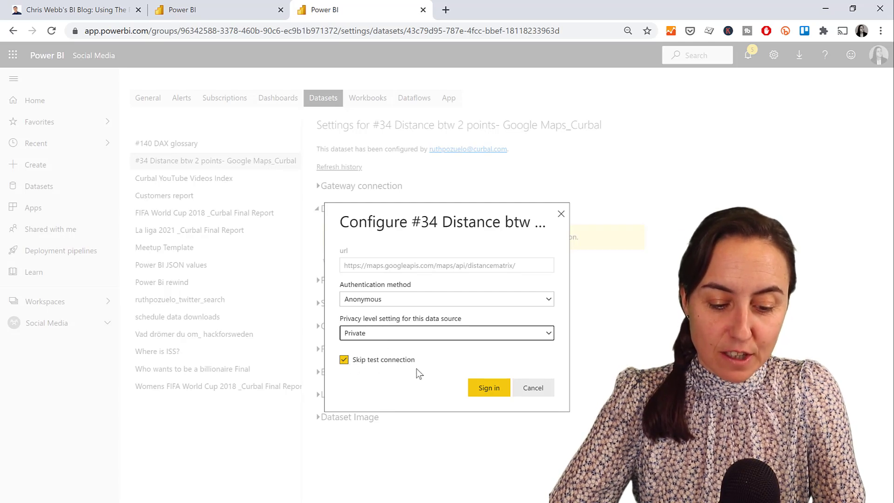
click(475, 394)
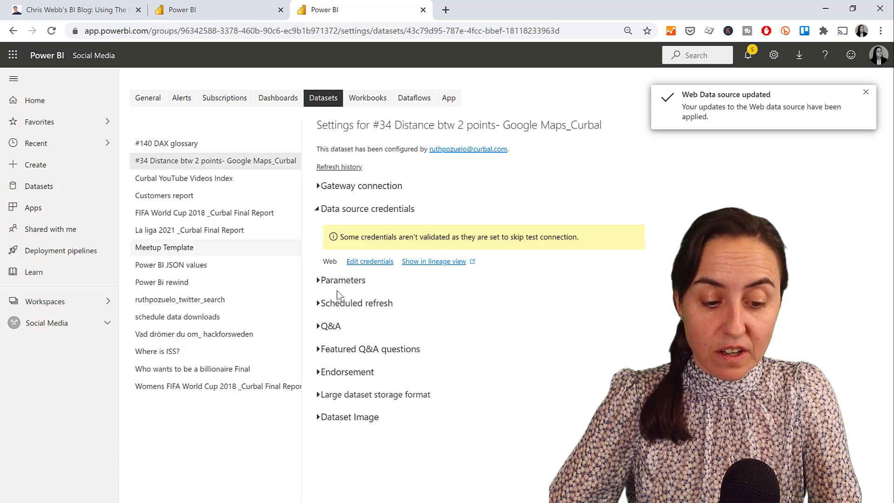
click(338, 304)
click(339, 332)
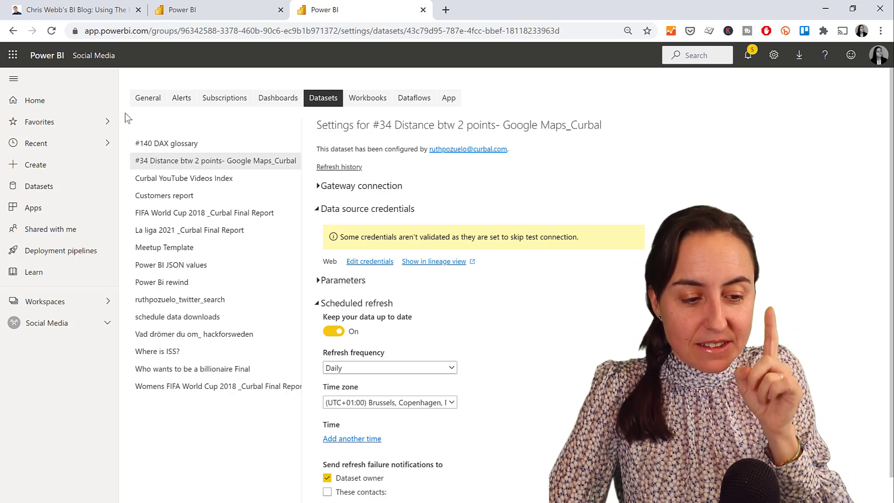
Scroll through Chris Webb's RelativePath and Query examples down to the UPDATE January 2021 link.
click(87, 16)
scroll(470, 229, up, 3)
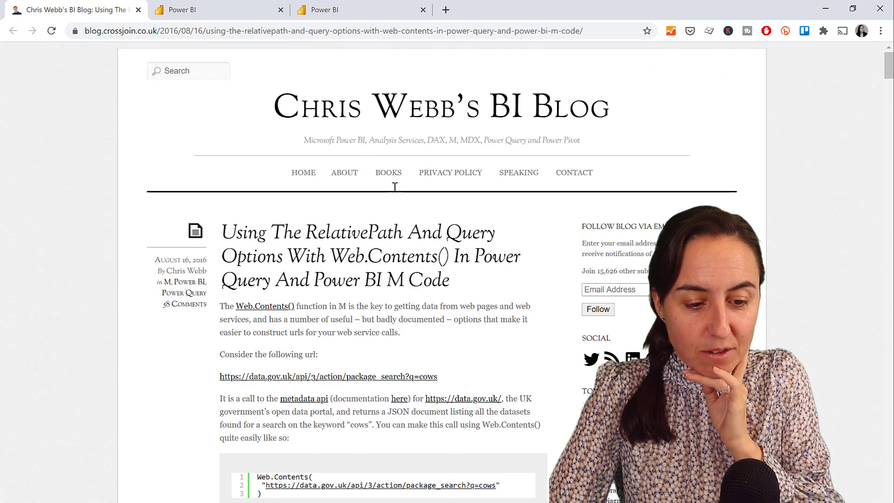
scroll(410, 260, down, 1)
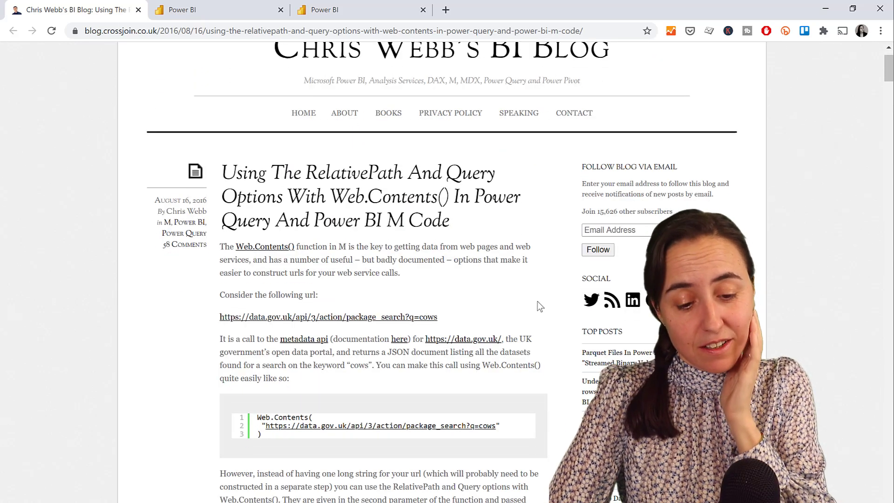
scroll(470, 266, down, 6)
scroll(464, 265, down, 2)
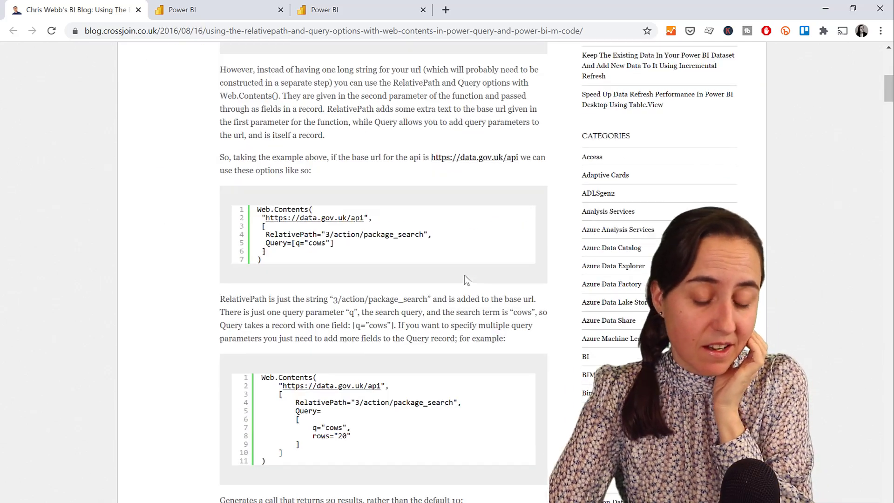
scroll(440, 265, down, 5)
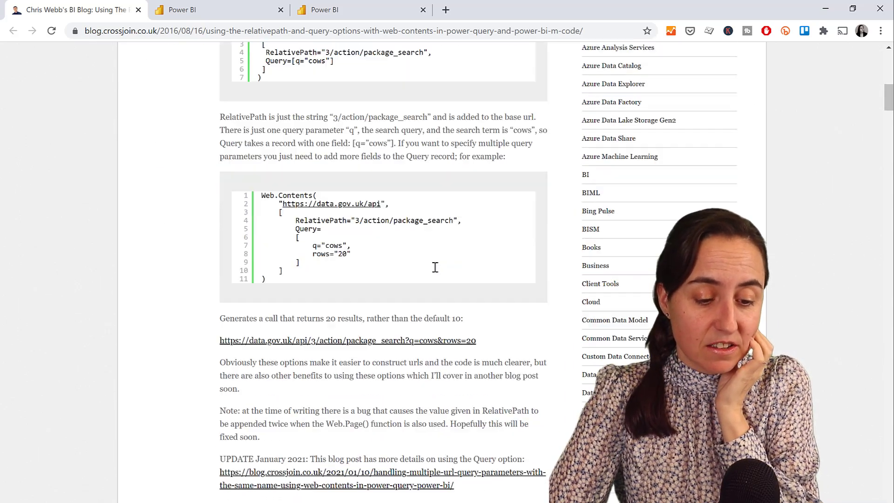
scroll(440, 261, up, 20)
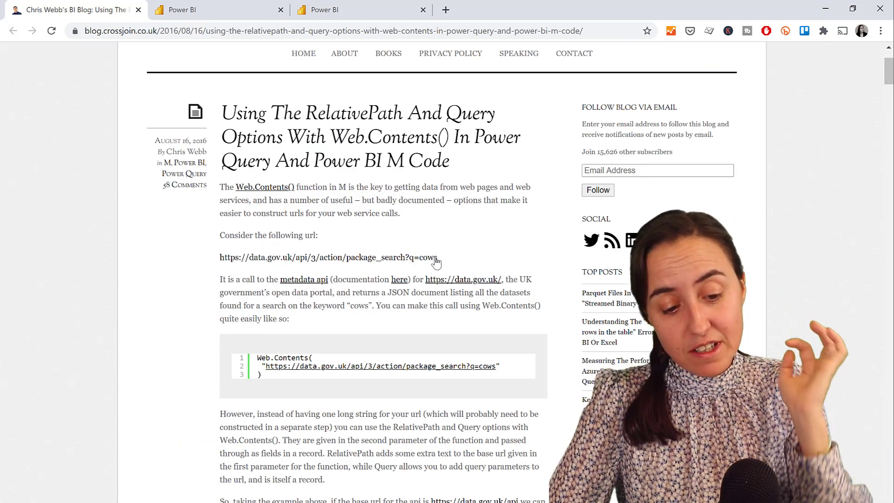
scroll(429, 256, down, 15)
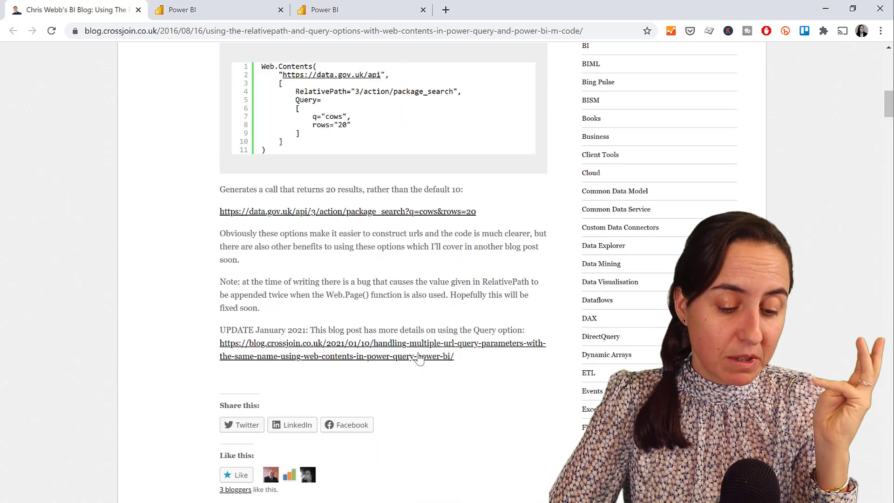
drag(259, 330, 489, 360)
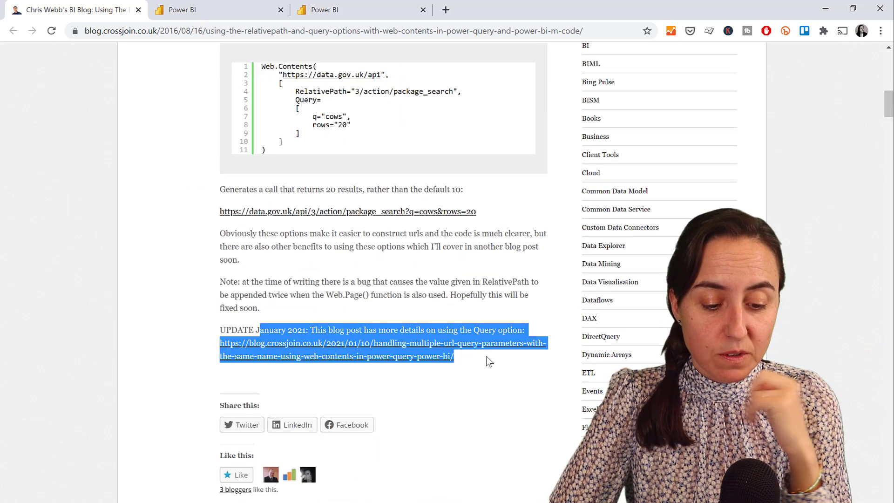